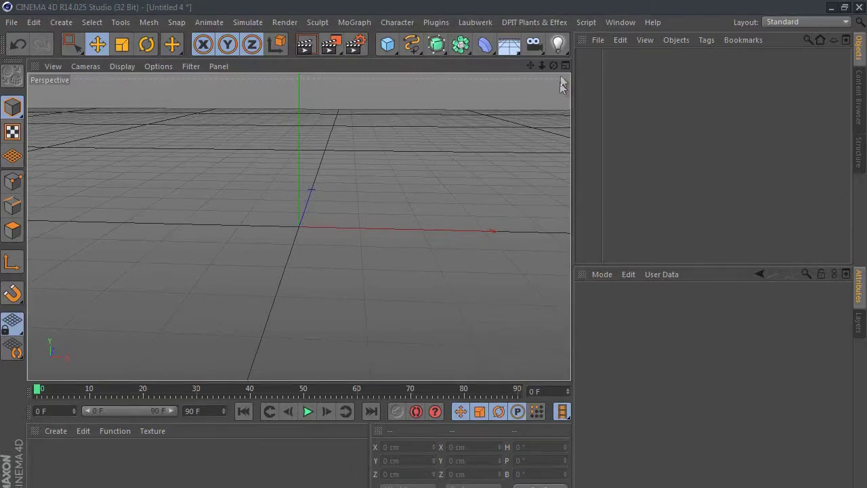
Create a 100 cm disc and slide it left along X to -182.799 cm.
left_click_drag(554, 65, 435, 262)
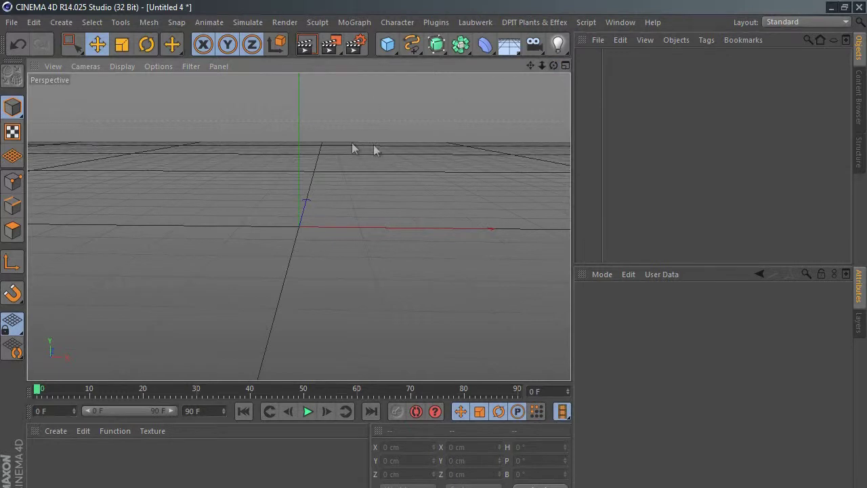
left_click(395, 50)
left_click(445, 85)
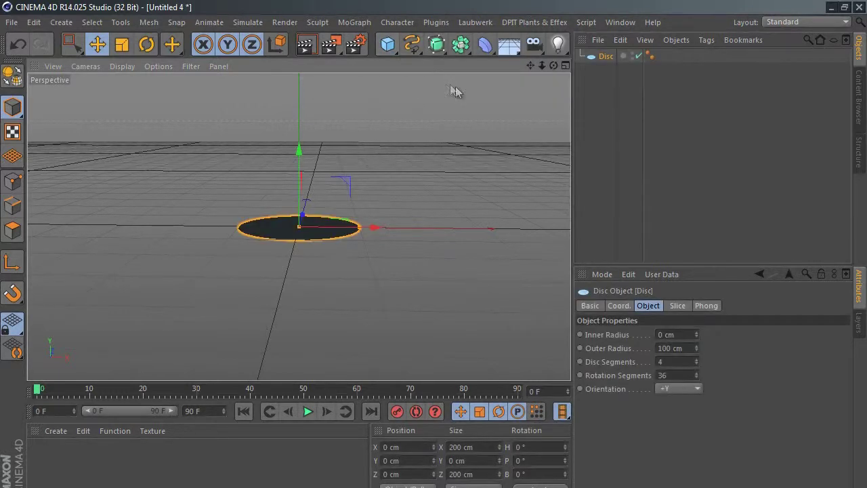
left_click_drag(381, 228, 265, 237)
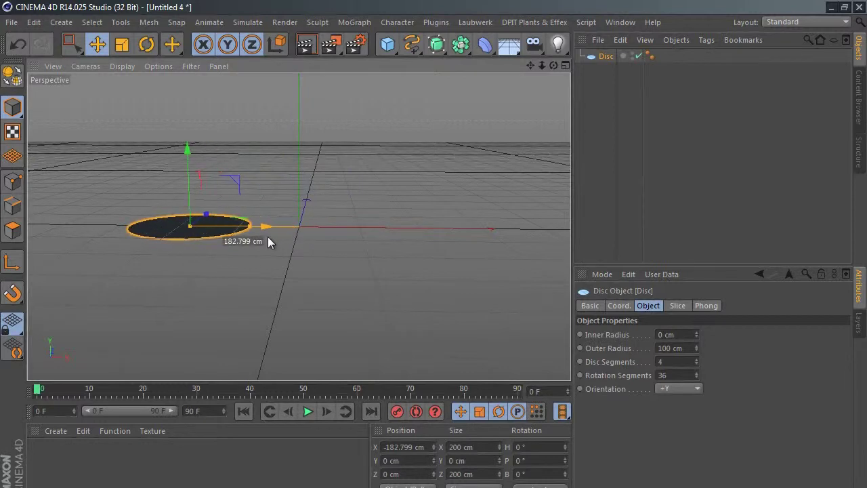
left_click_drag(538, 65, 433, 256)
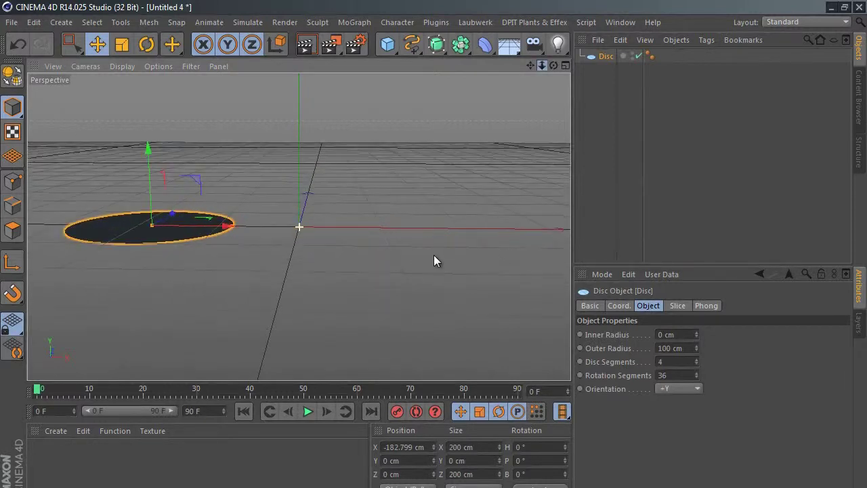
left_click_drag(530, 65, 435, 256)
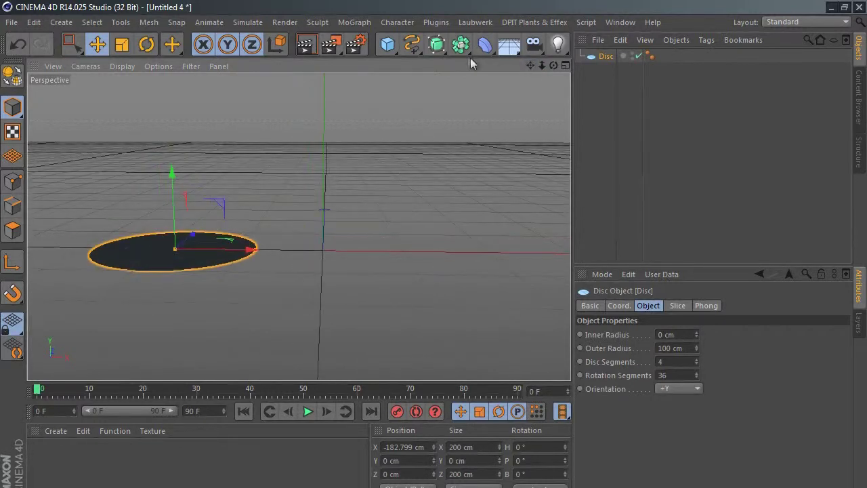
left_click_drag(395, 49, 636, 90)
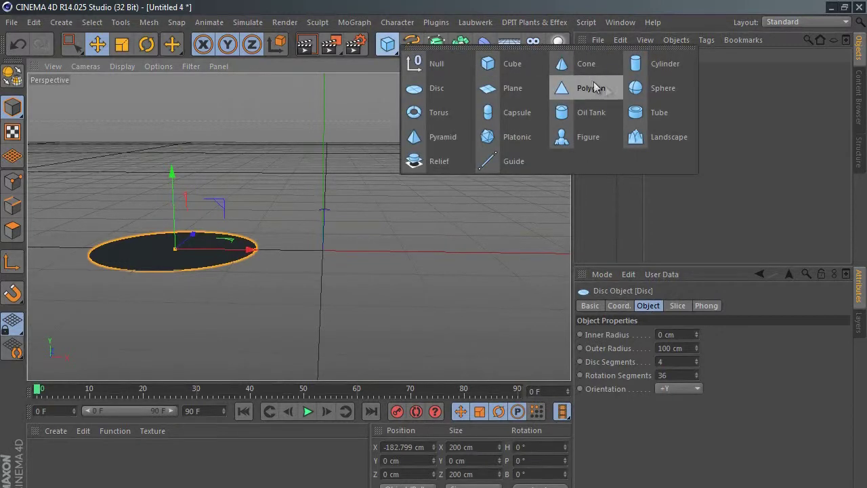
Move the new sphere left over the disc and change its type to Hemisphere.
mouse_move(405, 253)
left_mouse_down()
mouse_move(262, 242)
mouse_move(273, 241)
mouse_move(215, 252)
left_mouse_up()
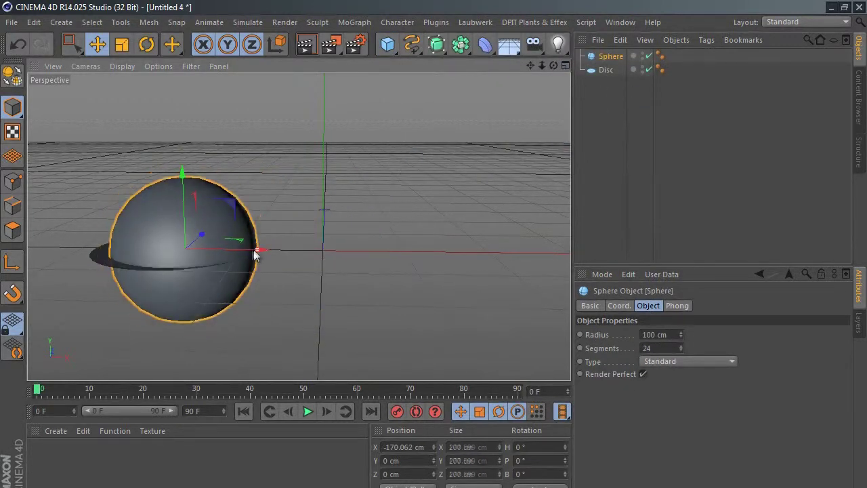
left_click(676, 361)
left_click(671, 440)
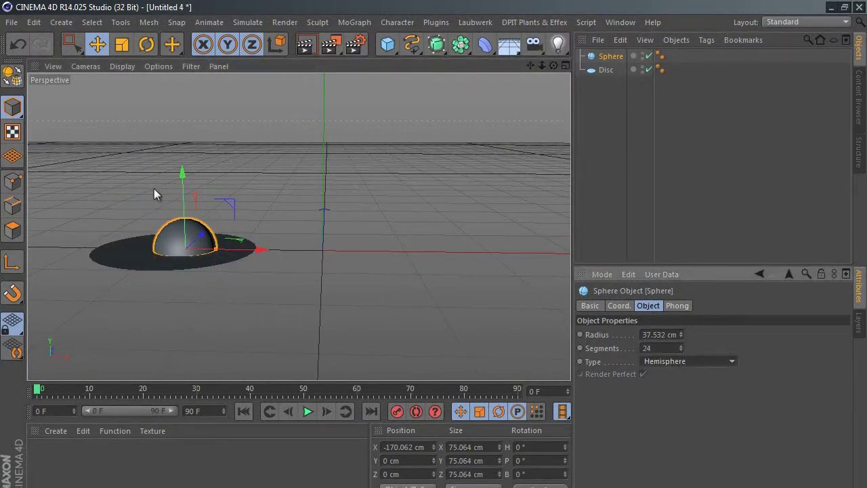
Seat the 37.532 cm hemisphere on the disc centre at X -184.403, Y -6.204 cm.
left_click_drag(182, 174, 182, 133)
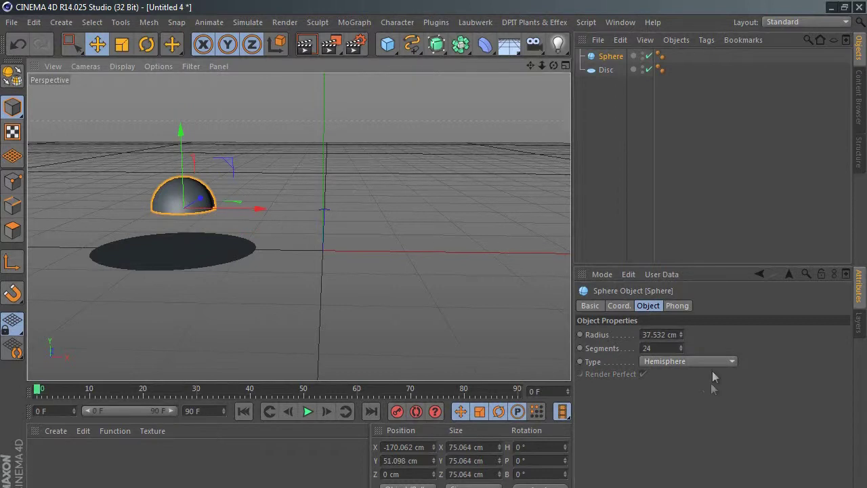
left_click(694, 362)
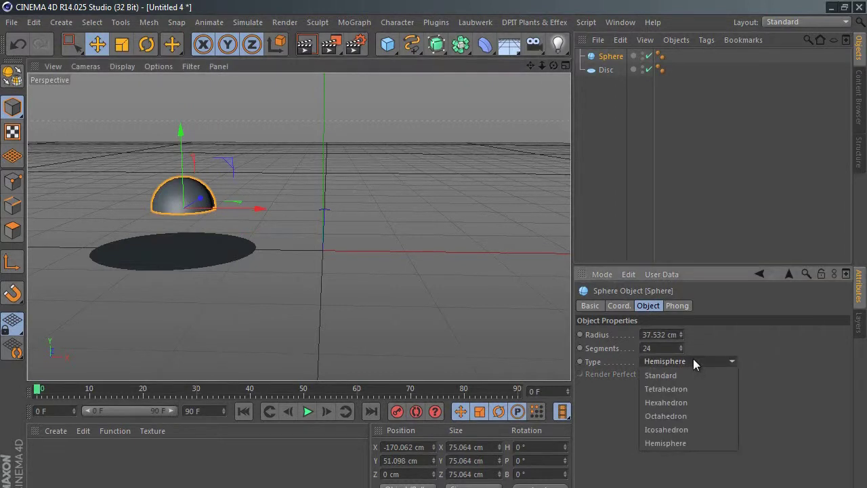
left_click(696, 443)
left_click_drag(180, 129, 183, 173)
left_click_drag(257, 253, 250, 259)
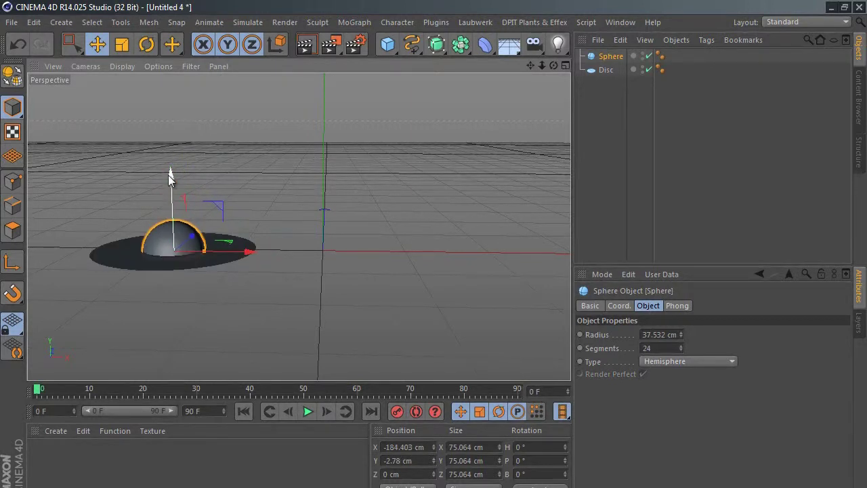
left_click_drag(169, 177, 169, 180)
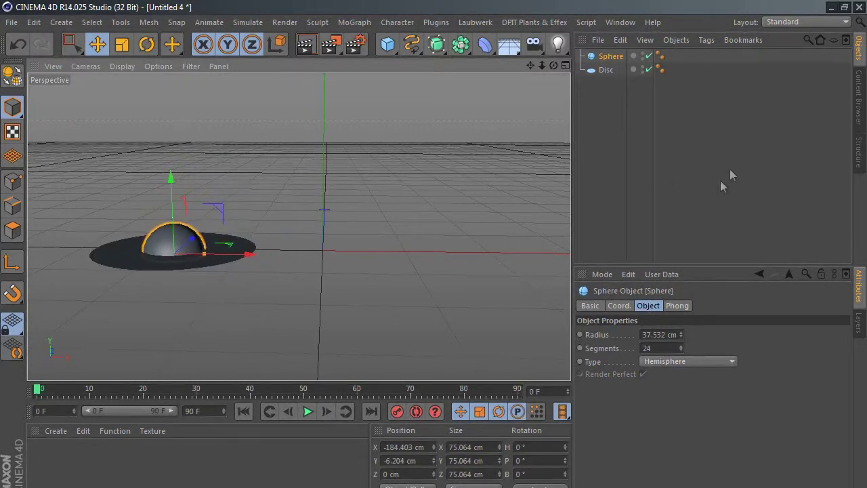
left_click(607, 117)
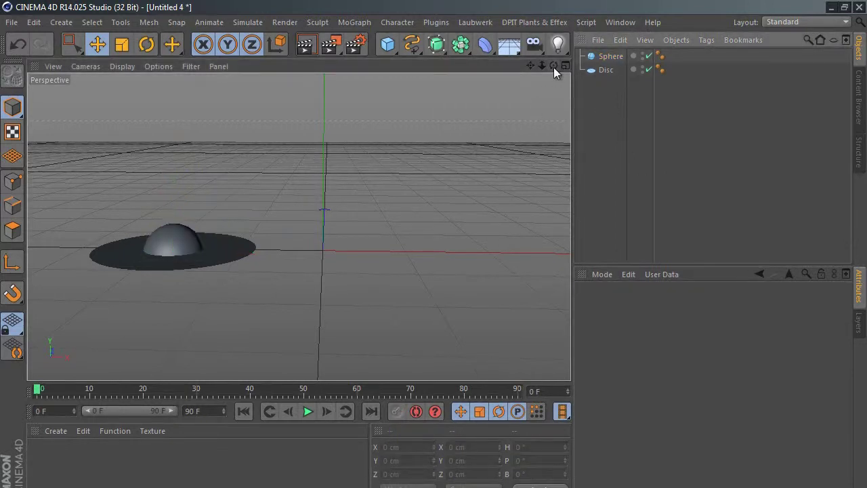
Make the Sphere and Disc editable and merge them with Connect Objects + Delete.
left_click_drag(554, 67, 434, 256)
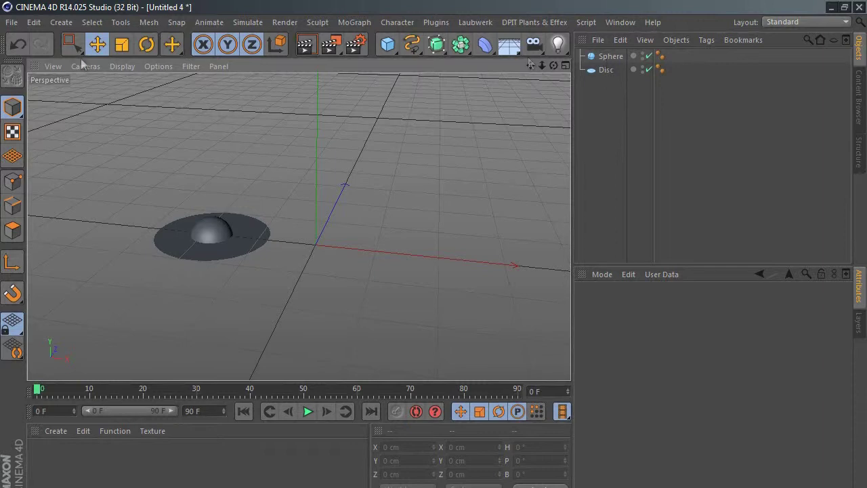
left_click(610, 57)
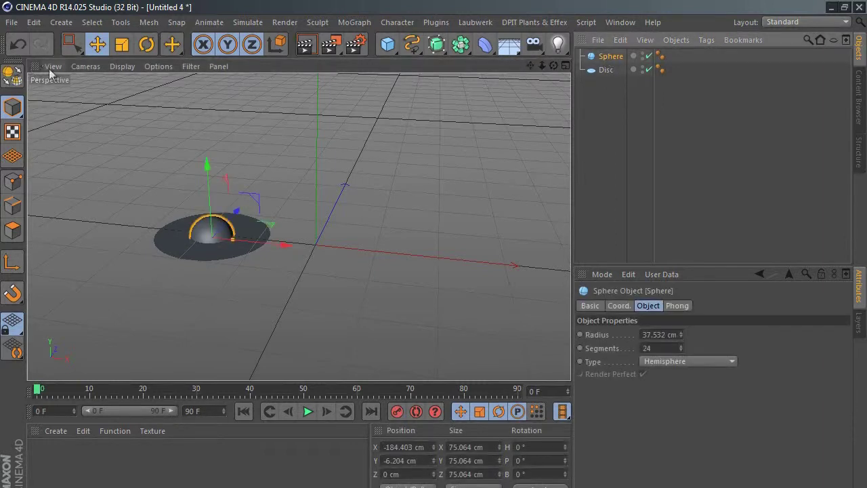
left_click(15, 77)
left_click(605, 70)
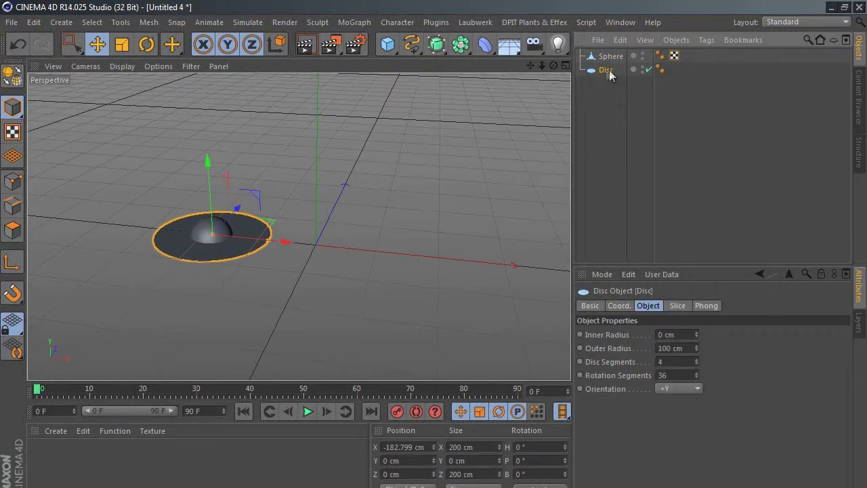
left_click(15, 75)
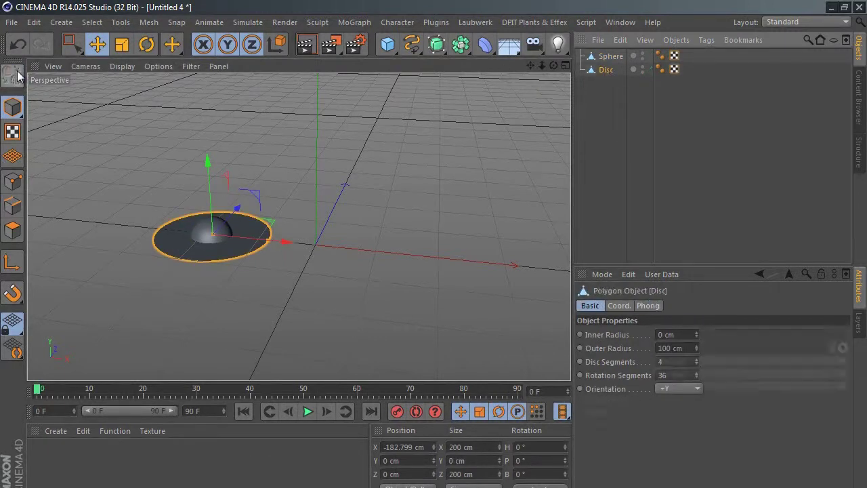
left_click(609, 57, "ctrl")
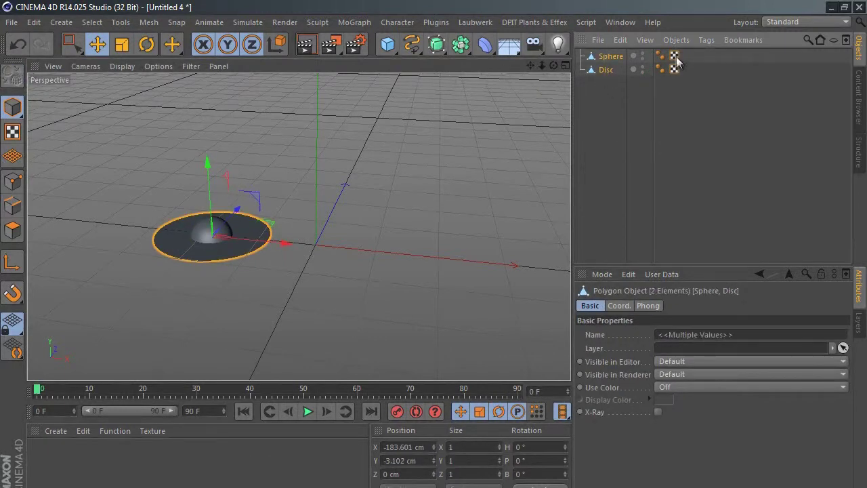
left_click(670, 40)
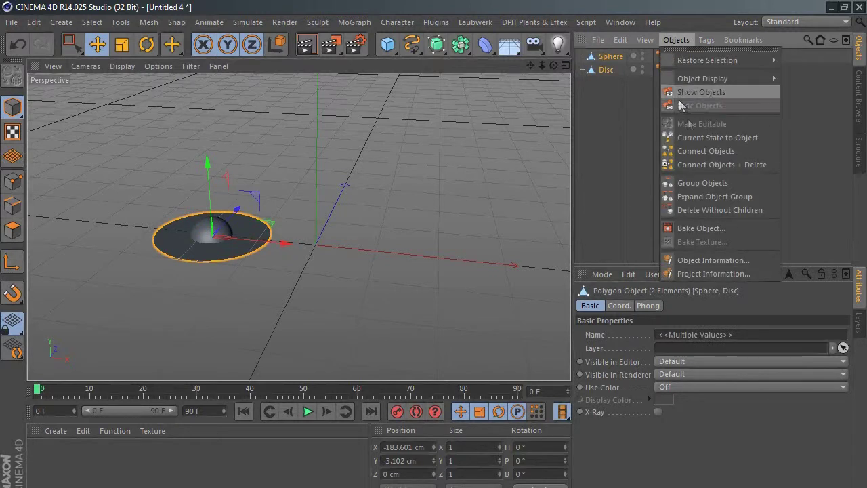
left_click(707, 162)
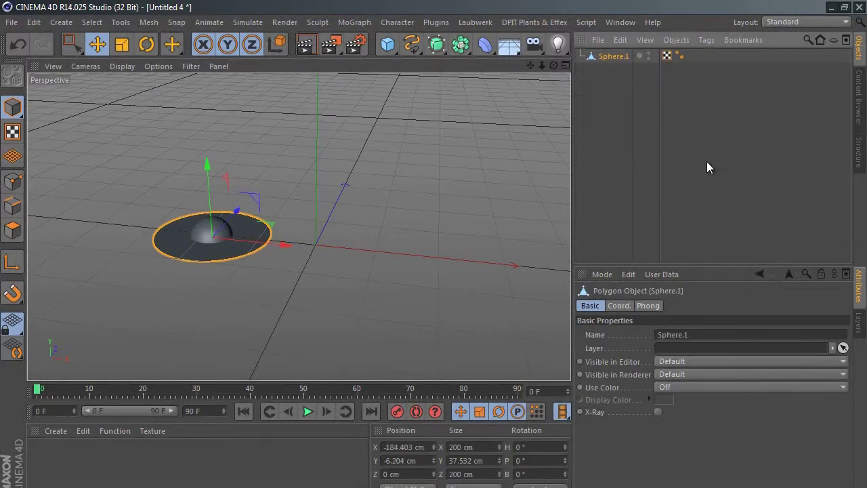
Rename the merged object to 'ufo' and move it left to X -240.848 cm.
double_click(617, 56)
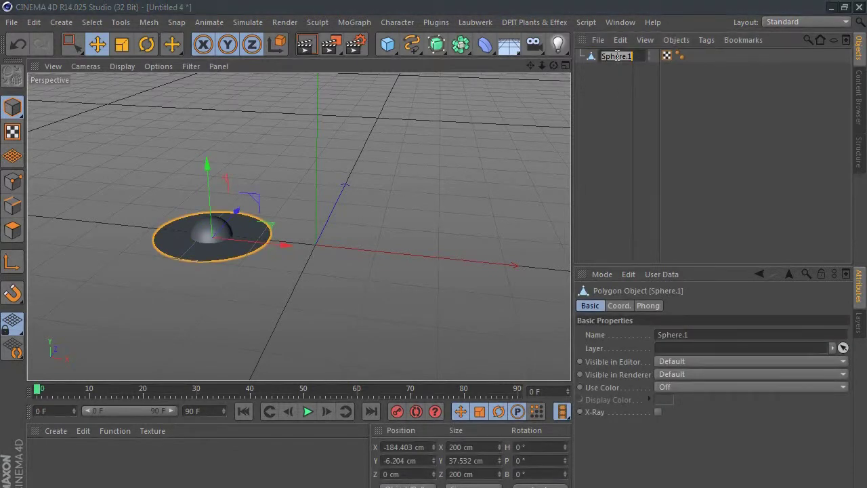
type("ufo")
key("Return")
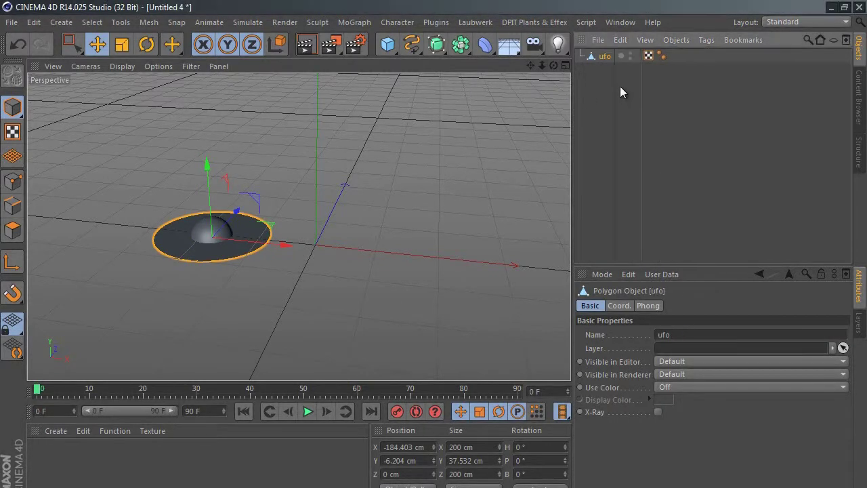
left_click_drag(292, 246, 254, 242)
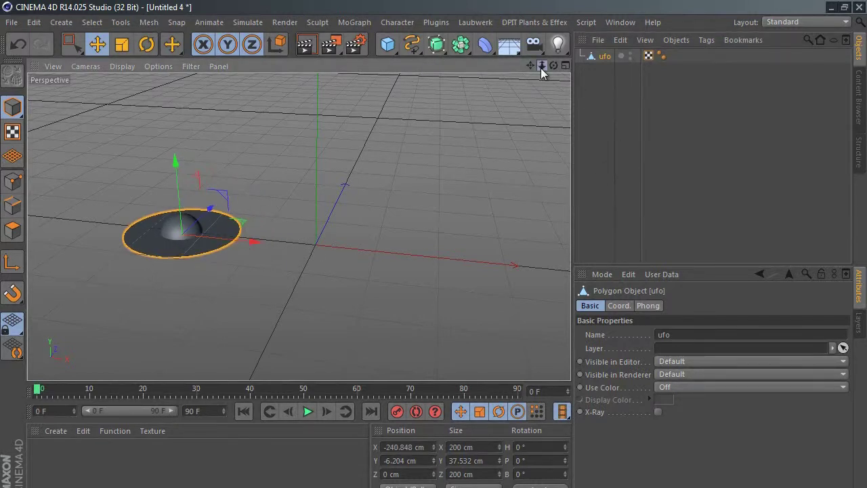
left_click_drag(542, 72, 433, 257)
left_click(595, 88)
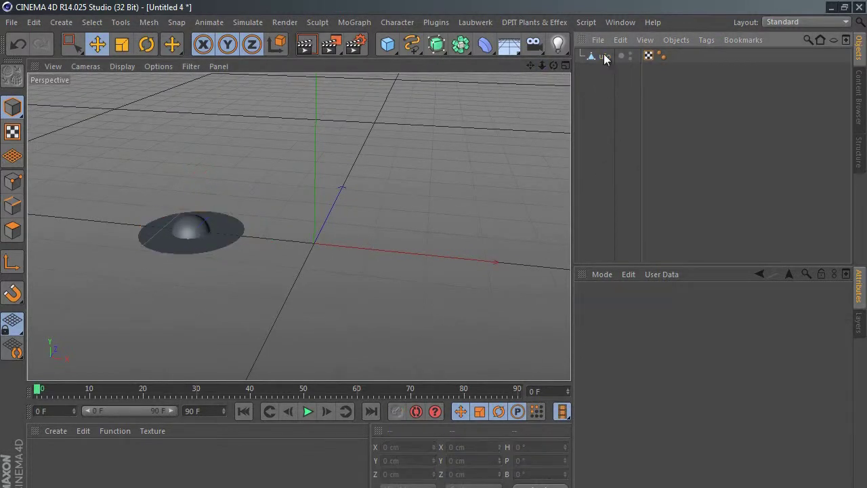
Attach an XPresso tag to ufo and drop an enlarged ufo node into the XGroup.
right_click(605, 58)
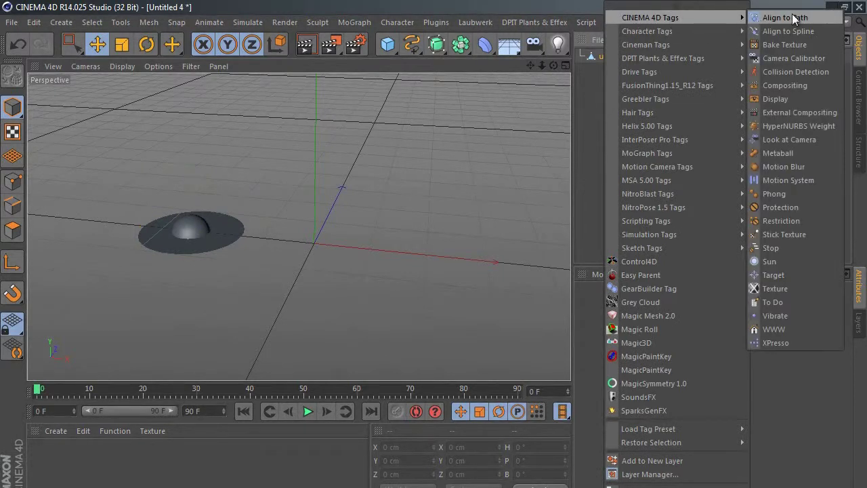
left_click(776, 343)
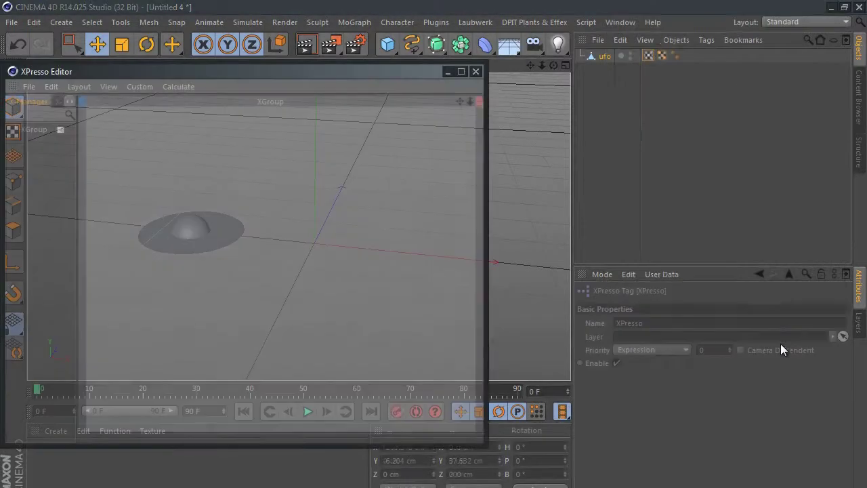
mouse_move(142, 71)
left_mouse_down()
mouse_move(386, 135)
mouse_move(420, 97)
left_mouse_up()
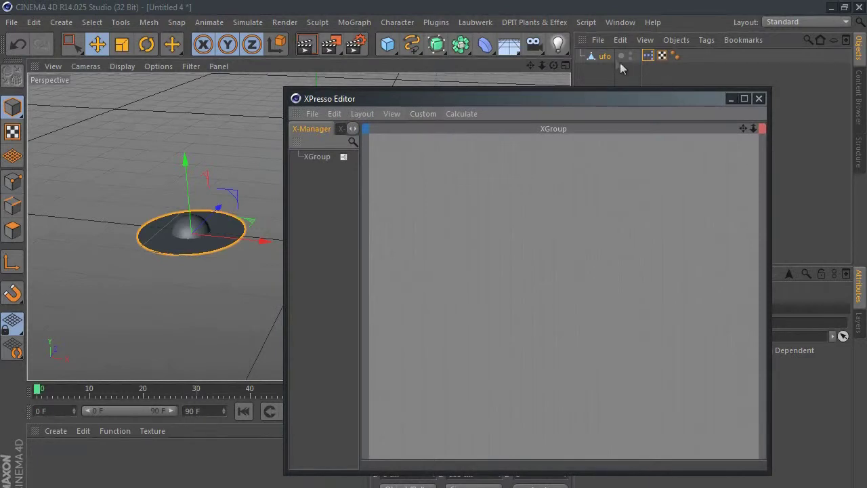
left_click_drag(606, 56, 637, 187)
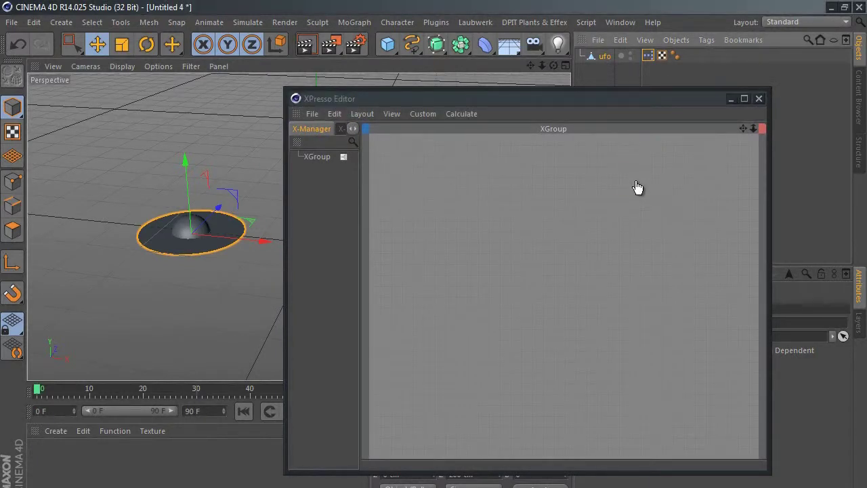
left_click_drag(644, 192, 714, 193)
left_click_drag(667, 176, 664, 171)
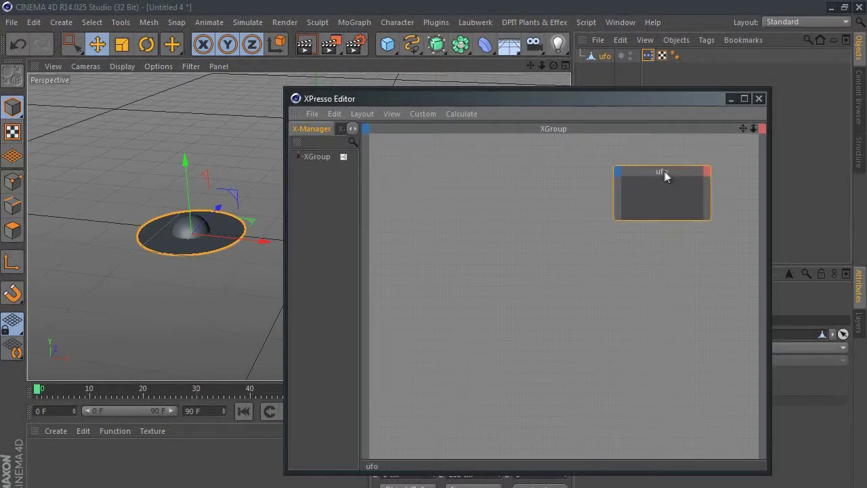
Add a widened Time node from New Node > XPresso > General, left of the ufo node.
right_click(418, 169)
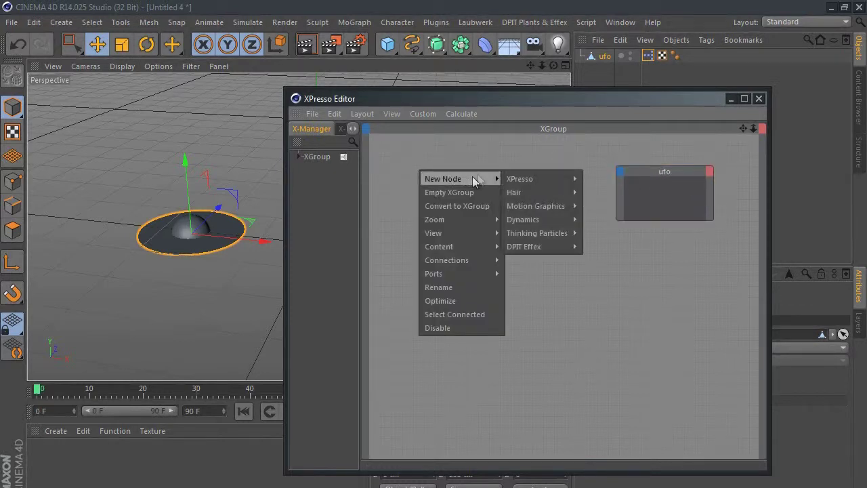
mouse_move(603, 179)
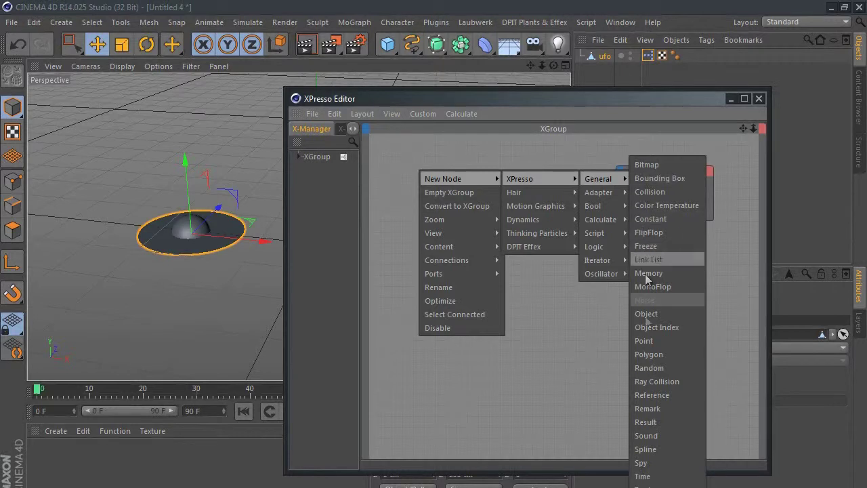
left_click(651, 476)
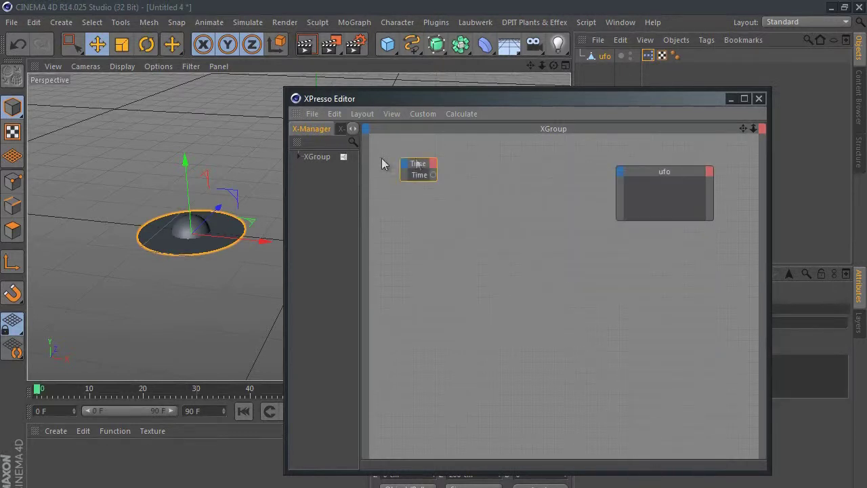
mouse_move(437, 169)
left_mouse_down()
mouse_move(485, 170)
mouse_move(459, 196)
left_mouse_up()
left_click_drag(453, 163, 451, 163)
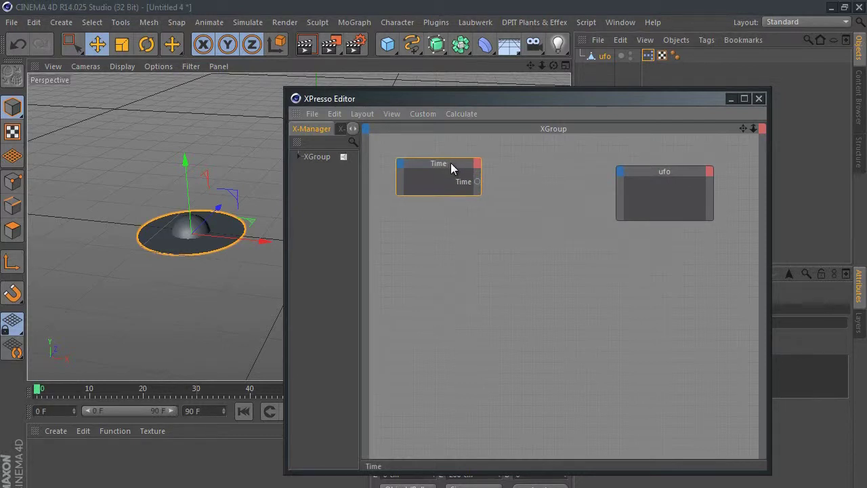
left_click(619, 173)
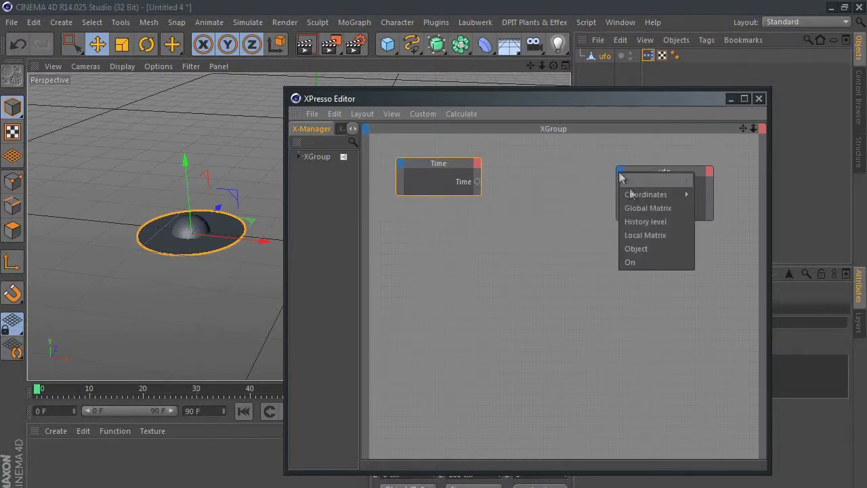
mouse_move(646, 194)
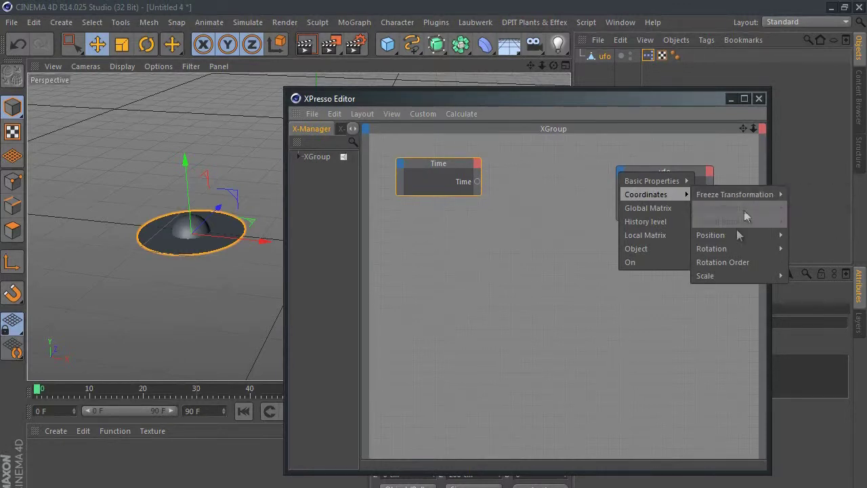
mouse_move(711, 235)
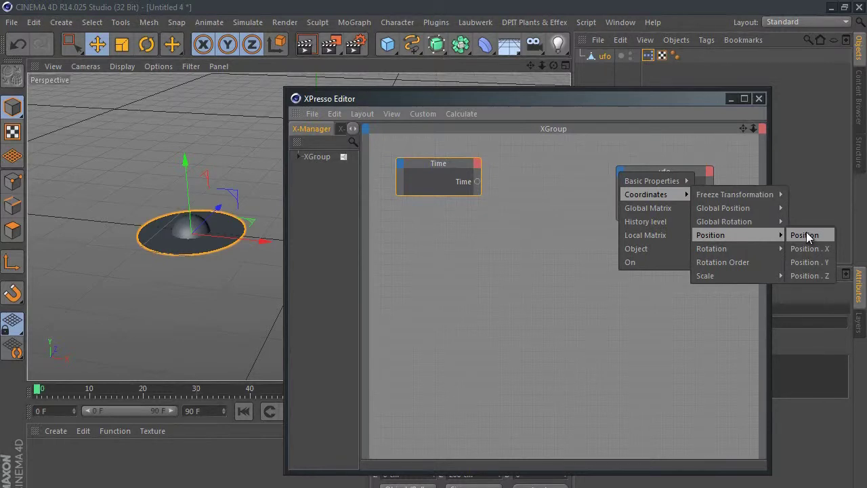
Give the ufo node a Position . X input port and nudge it into place.
left_click(808, 250)
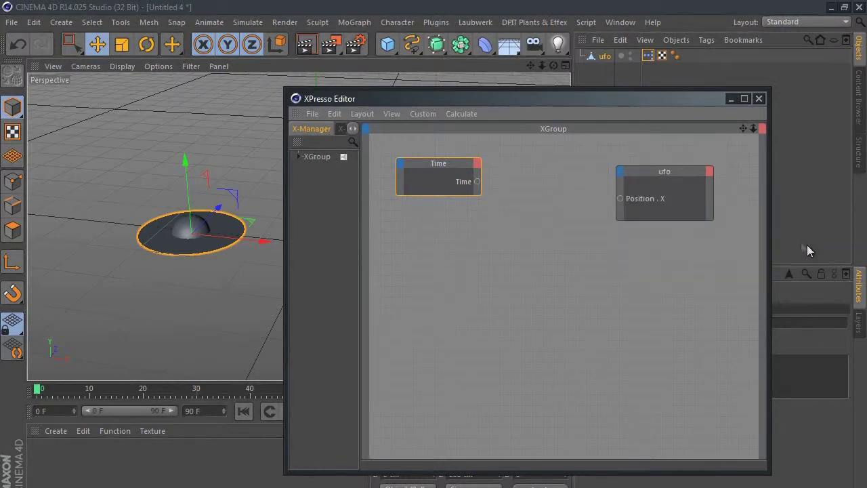
left_click(656, 167)
left_click_drag(657, 173, 660, 170)
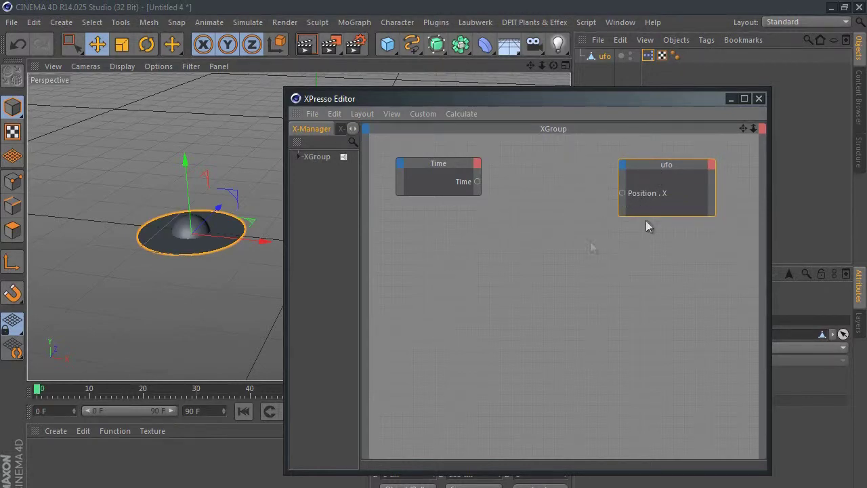
left_click_drag(573, 102, 504, 86)
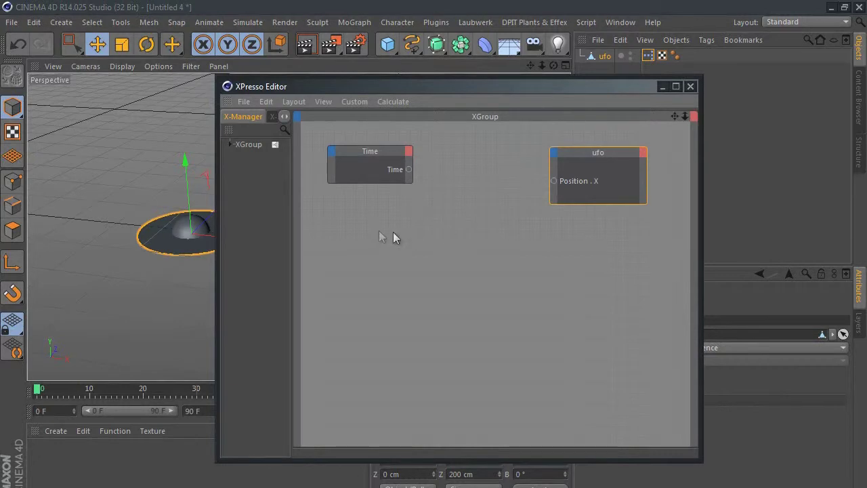
Add a resized Math:Add node between the Time and ufo nodes.
right_click(363, 217)
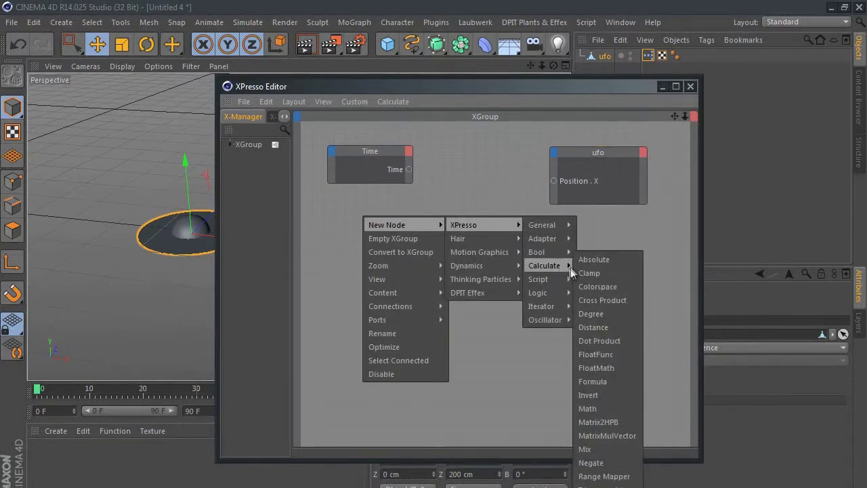
mouse_move(544, 266)
left_click(592, 409)
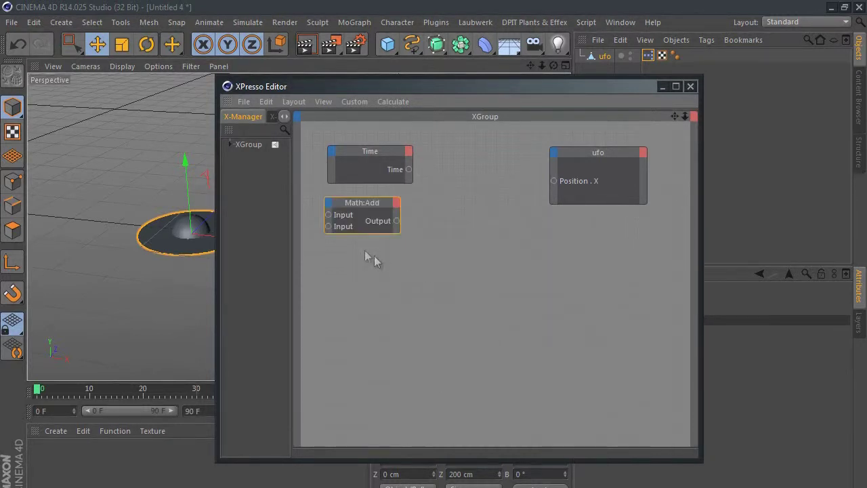
left_click_drag(362, 232, 366, 257)
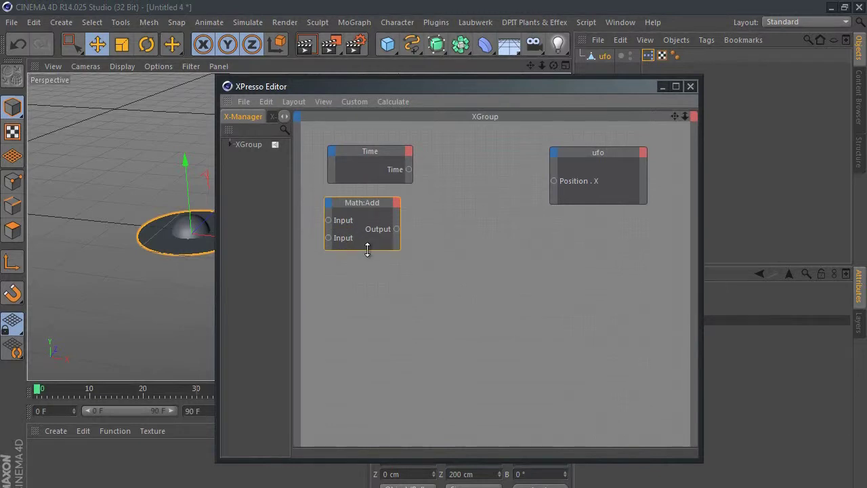
mouse_move(400, 221)
left_mouse_down()
mouse_move(435, 223)
mouse_move(496, 203)
left_mouse_up()
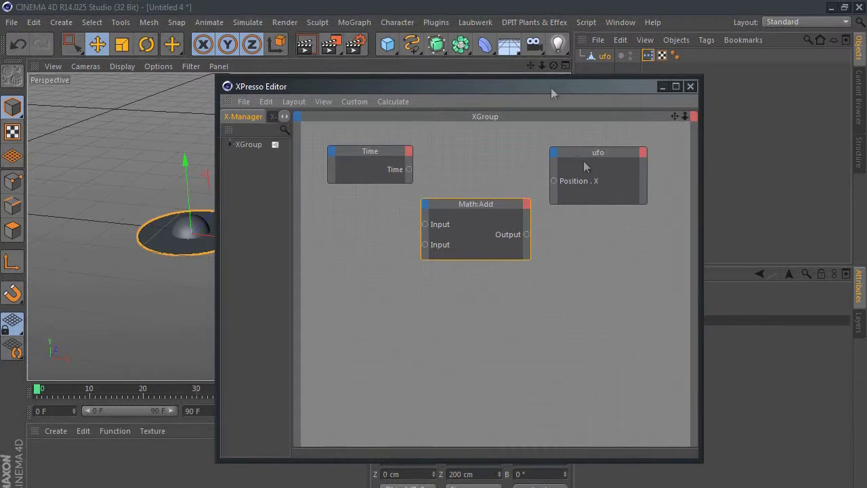
left_click_drag(480, 89, 364, 81)
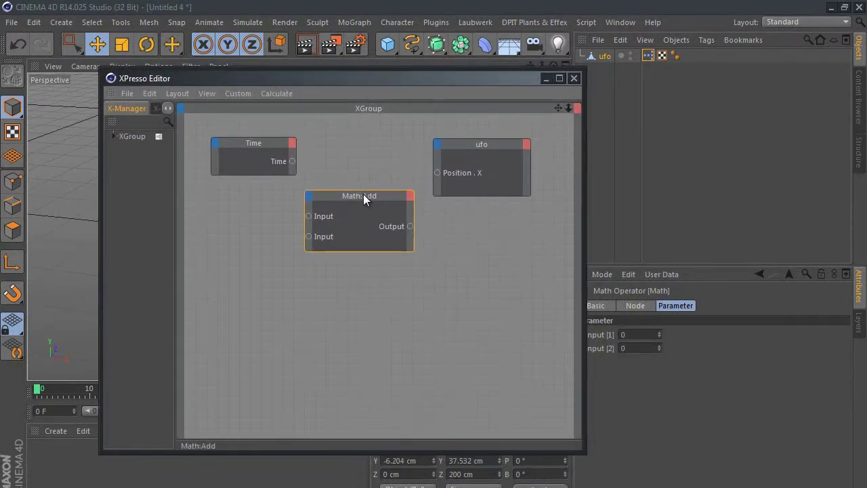
Set the math function to Multiply and wire Time → Math:Multiply → ufo Position . X.
left_click(646, 305)
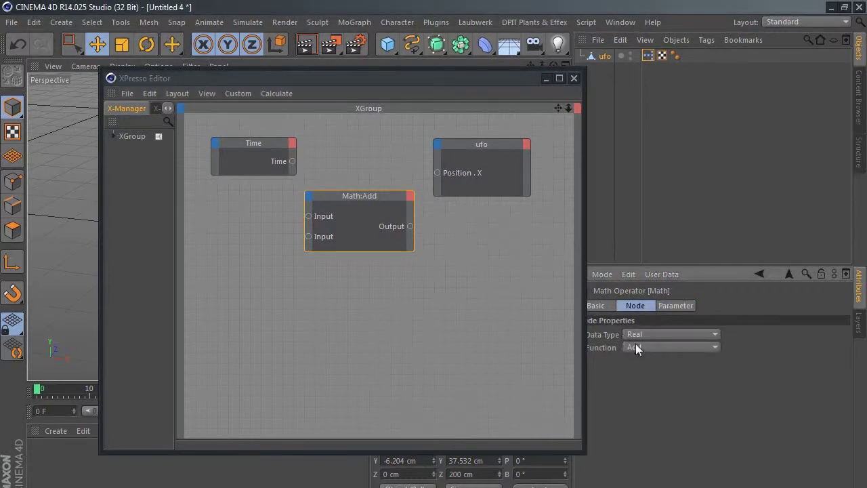
left_click(637, 346)
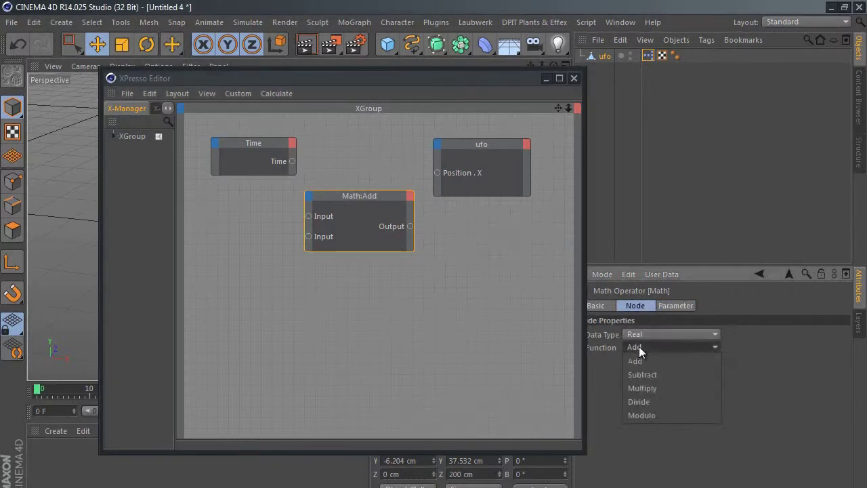
left_click(656, 388)
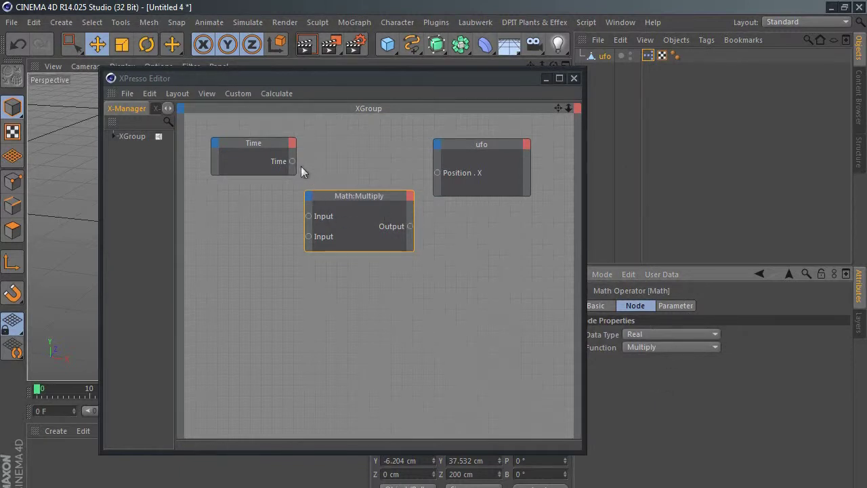
left_click_drag(292, 162, 307, 216)
left_click_drag(359, 193, 367, 151)
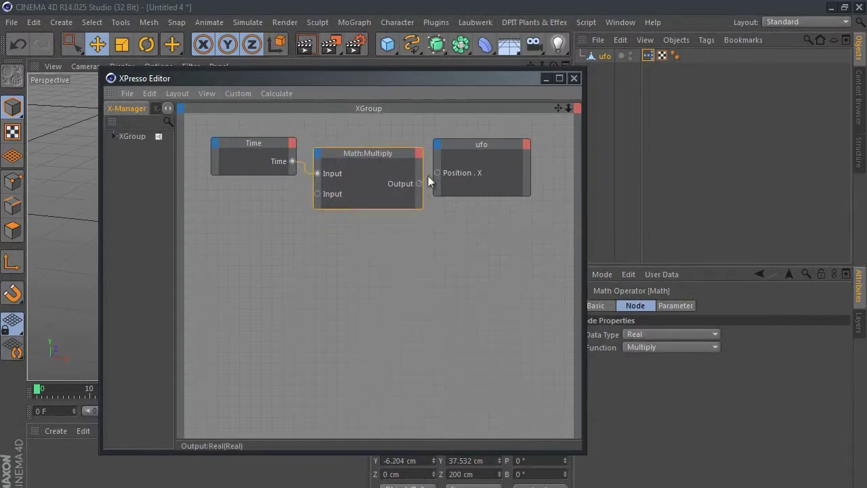
left_click_drag(438, 172, 438, 172)
left_click_drag(503, 79, 410, 312)
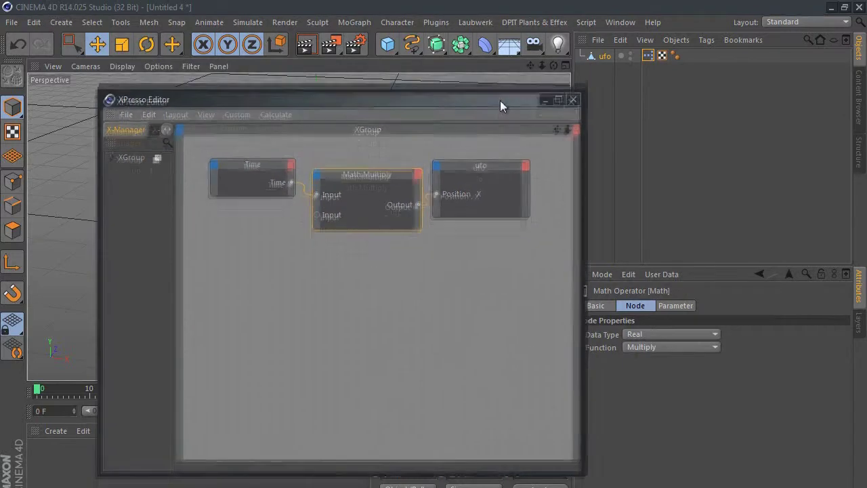
Enter 1000 as the Math:Multiply node's Input [2] value.
mouse_move(530, 65)
left_mouse_down()
mouse_move(434, 256)
mouse_move(601, 200)
left_mouse_up()
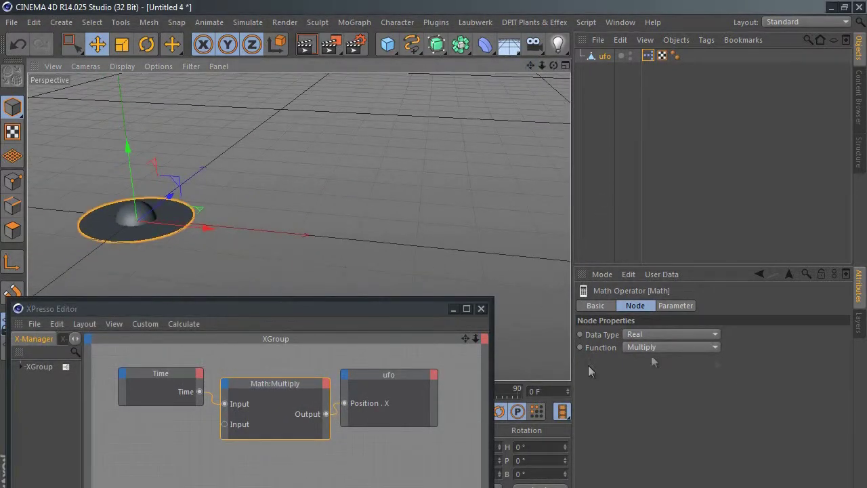
left_click(664, 306)
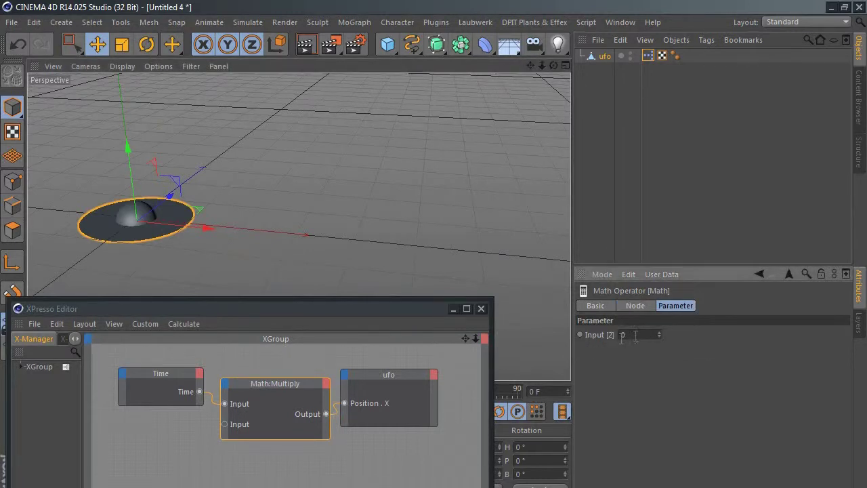
left_click(304, 385)
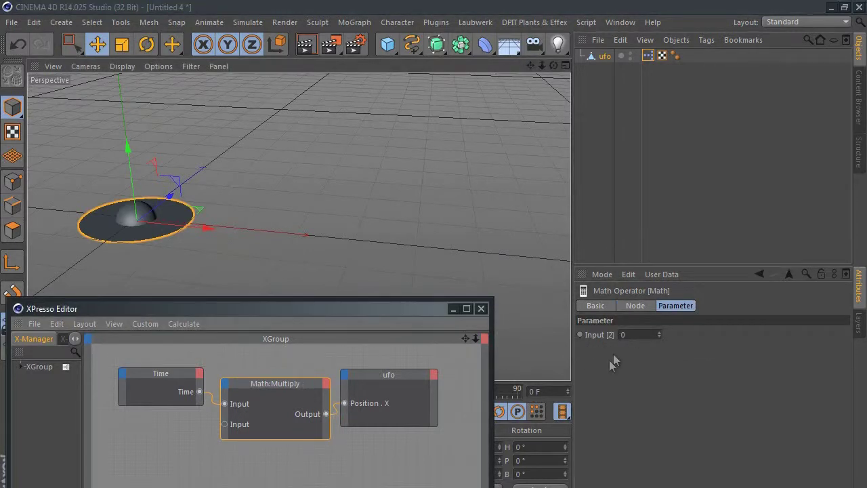
left_click(635, 335)
type("1000")
left_click_drag(328, 300, 321, 444)
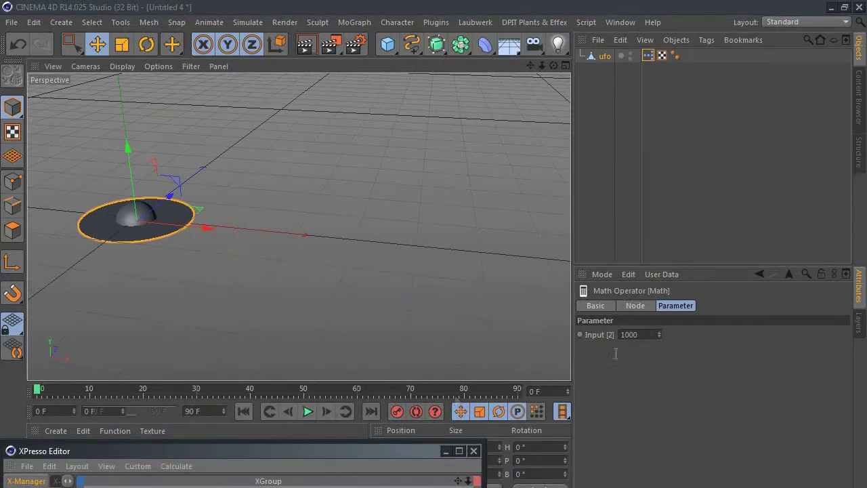
Play the animation to test the ufo's sideways motion, then return to frame 0.
left_click(310, 412)
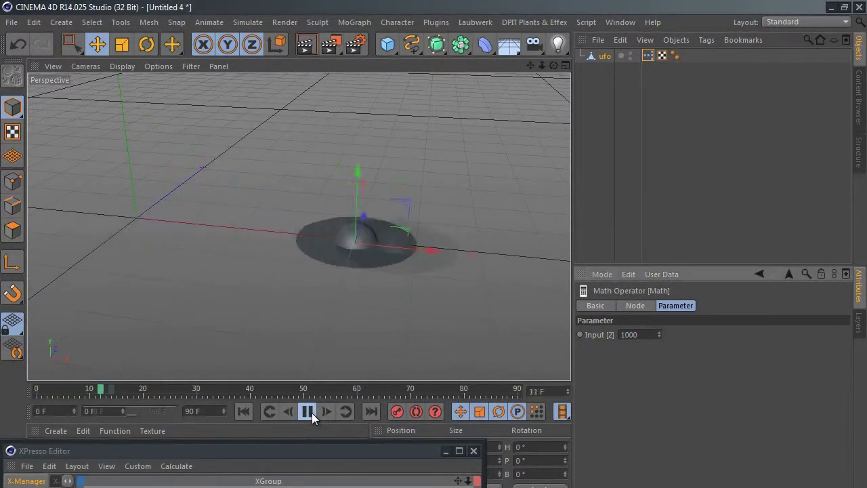
left_click(312, 413)
left_click(244, 412)
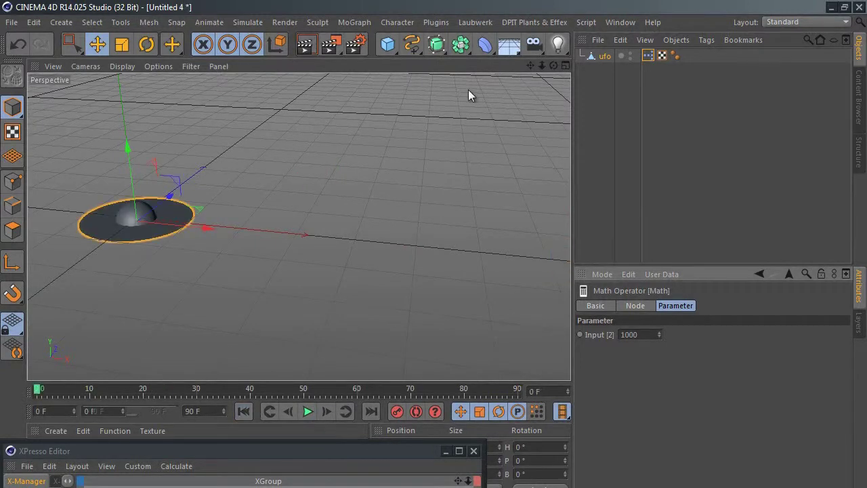
left_click_drag(540, 65, 433, 256)
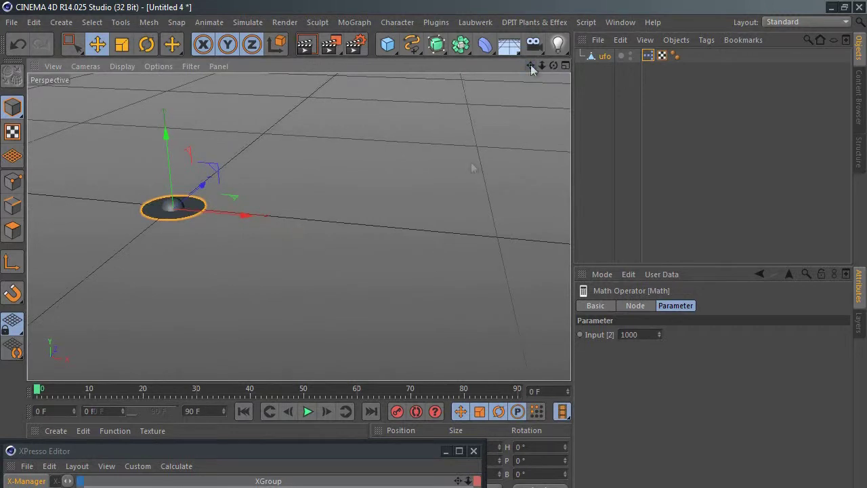
Replay from a new angle, pausing at frames 33 and 46, then rewind to start.
left_click(308, 411)
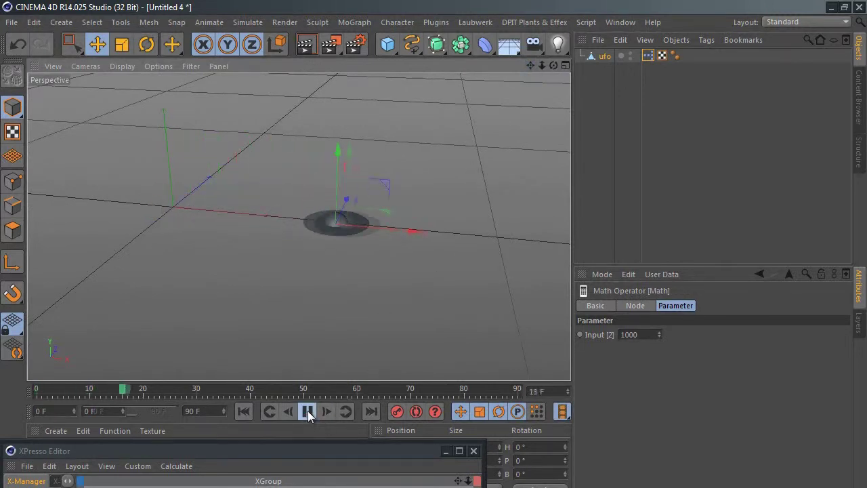
left_click(307, 415)
left_click_drag(553, 65, 434, 256)
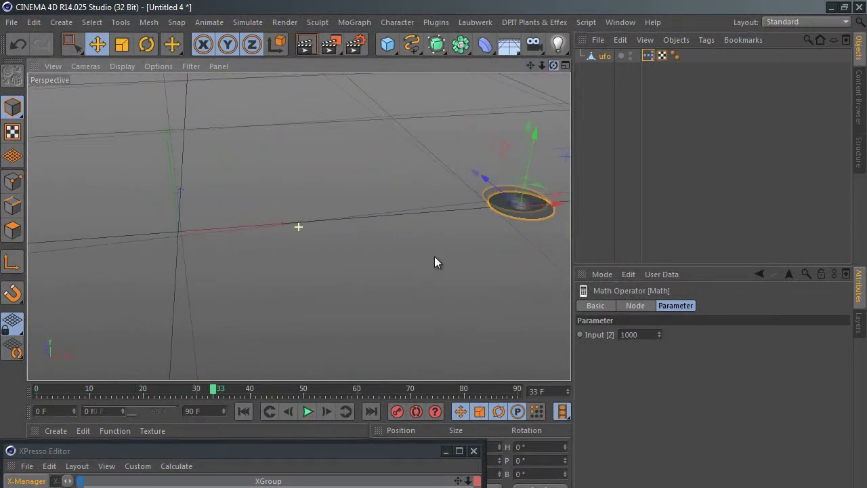
left_click(308, 413)
left_click(308, 415)
left_click(245, 413)
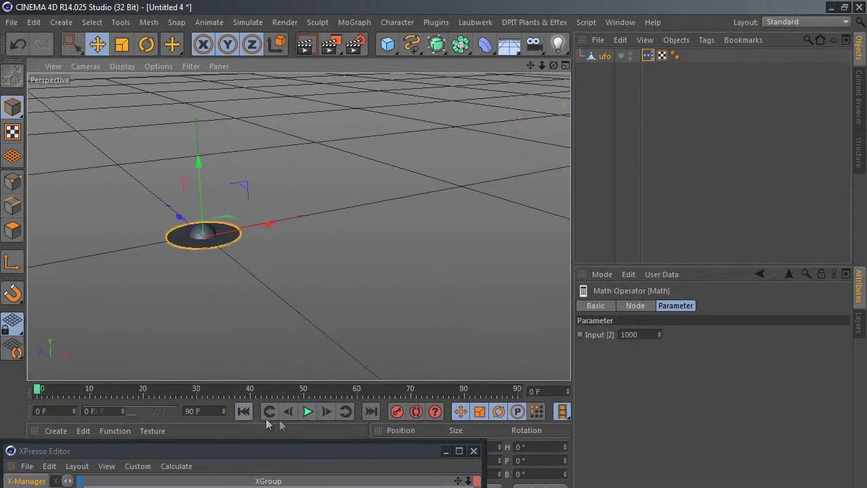
left_click(309, 412)
left_click(309, 412)
left_click(244, 411)
Frame the UFO closer, replay to frame 30, rewind, and bring the XPresso graph back up.
left_click_drag(545, 66, 434, 256)
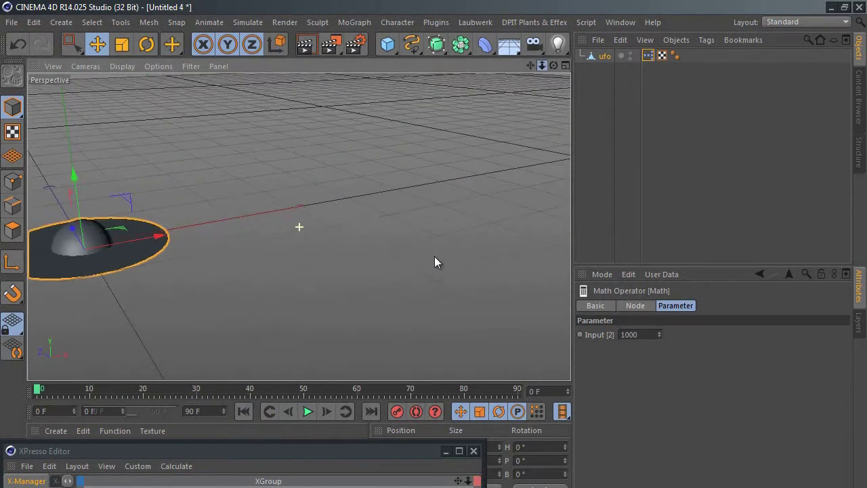
scroll(434, 256, "up", 2)
scroll(435, 256, "up", 1)
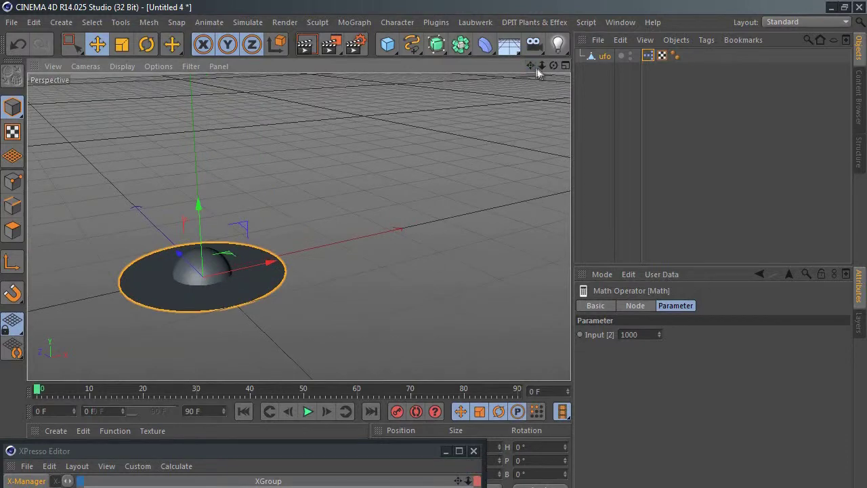
left_click_drag(540, 65, 436, 254)
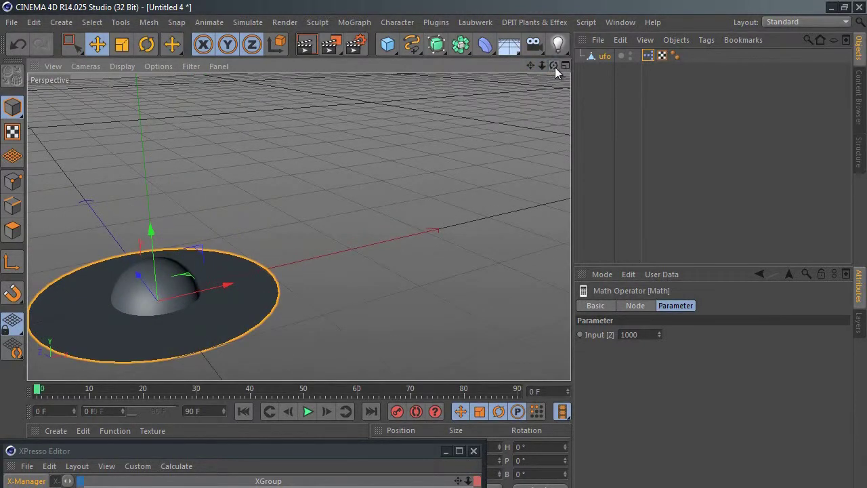
left_click_drag(555, 67, 436, 255)
left_click_drag(530, 66, 433, 255)
left_click(309, 413)
left_click(309, 413)
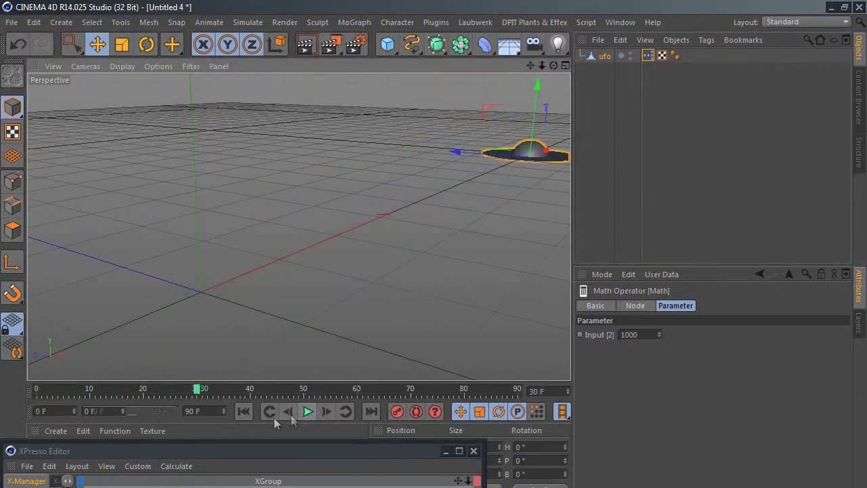
left_click(245, 410)
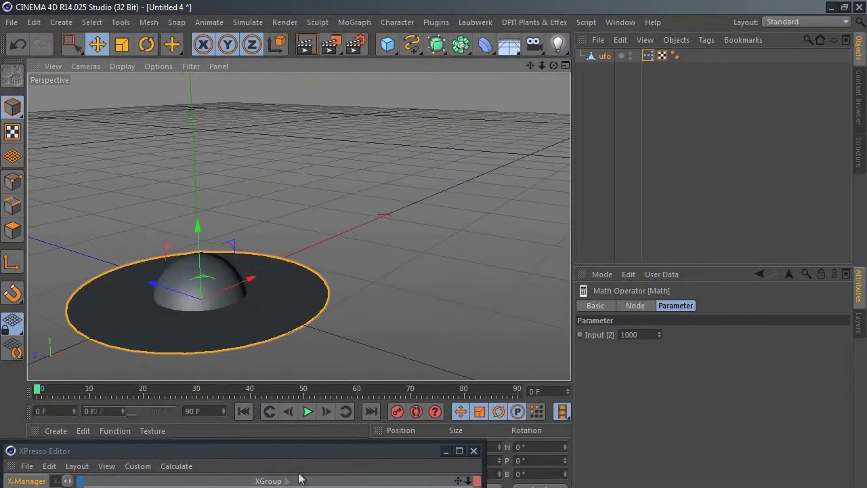
left_click_drag(316, 447, 493, 109)
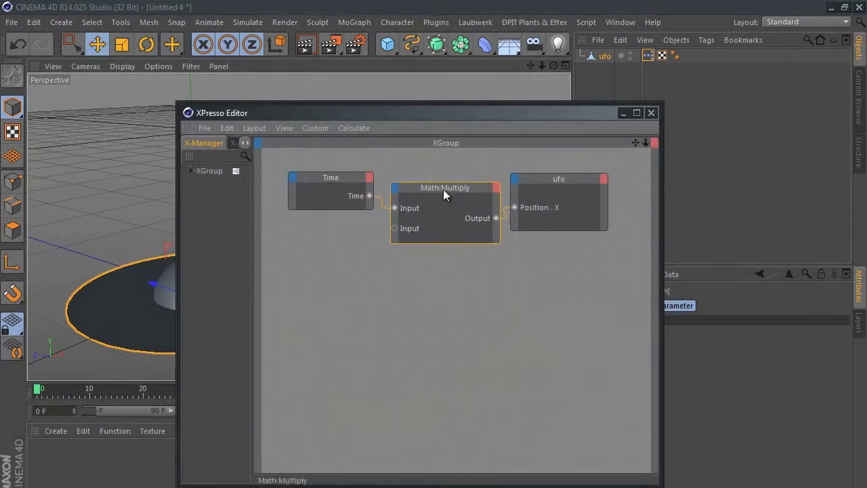
Add a second Math:Add node, widened and placed below the Math:Multiply node.
right_click(355, 282)
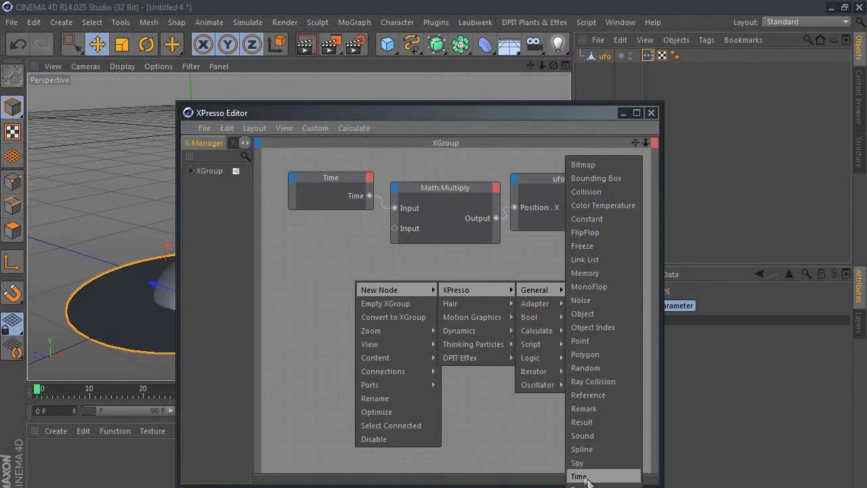
mouse_move(537, 331)
left_click(586, 407)
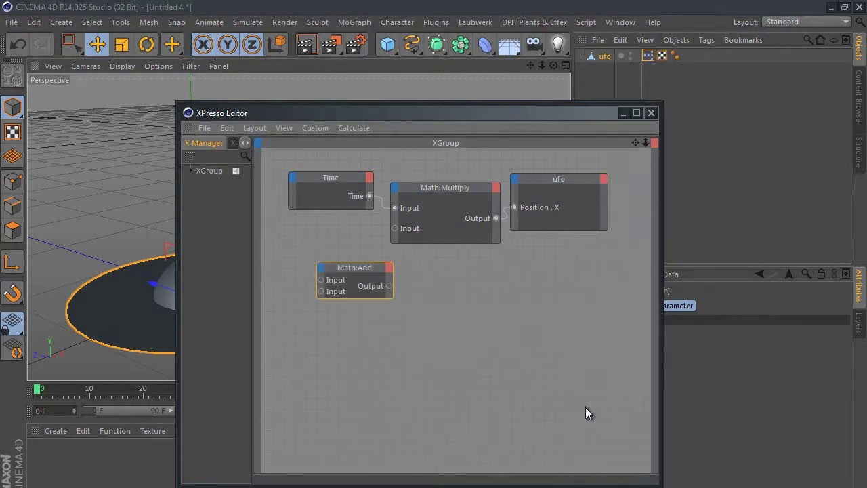
mouse_move(366, 267)
left_mouse_down()
mouse_move(441, 291)
mouse_move(448, 259)
left_mouse_up()
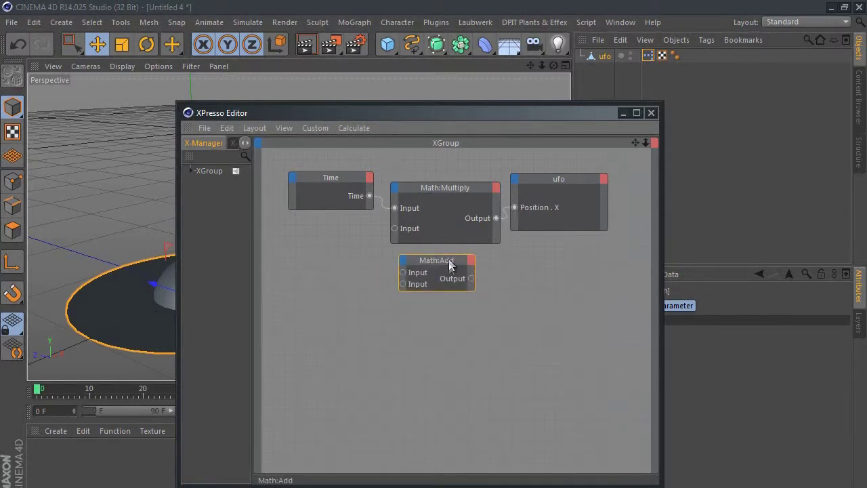
left_click_drag(473, 276, 501, 277)
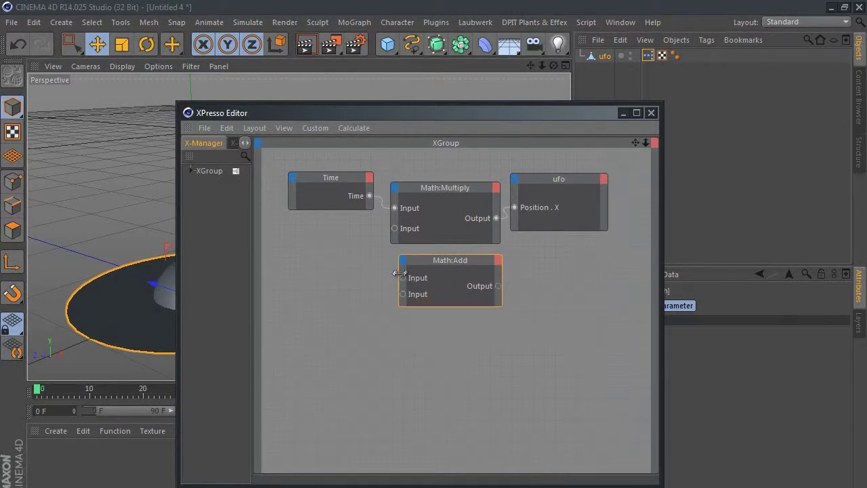
left_click_drag(399, 272, 393, 271)
left_click_drag(446, 259, 445, 273)
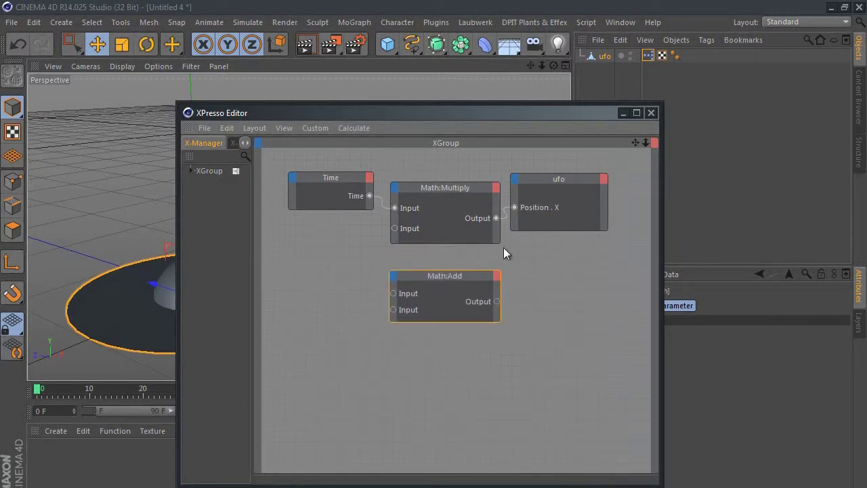
left_click(516, 179)
mouse_move(631, 201)
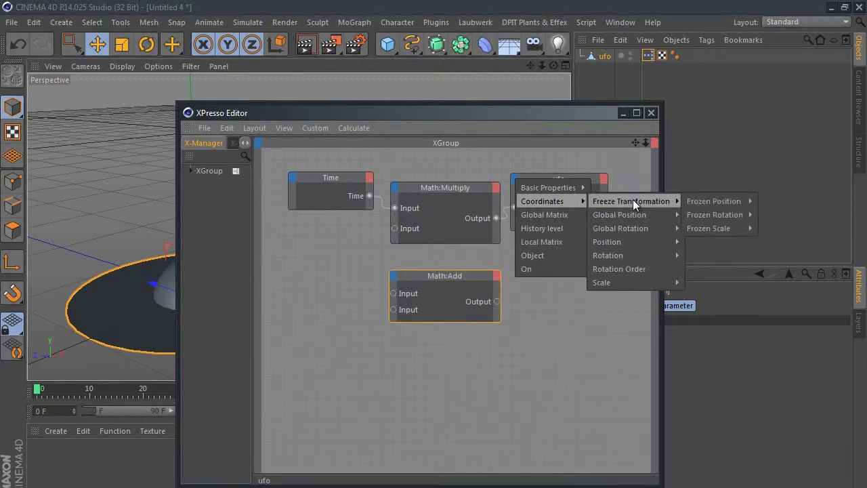
mouse_move(608, 256)
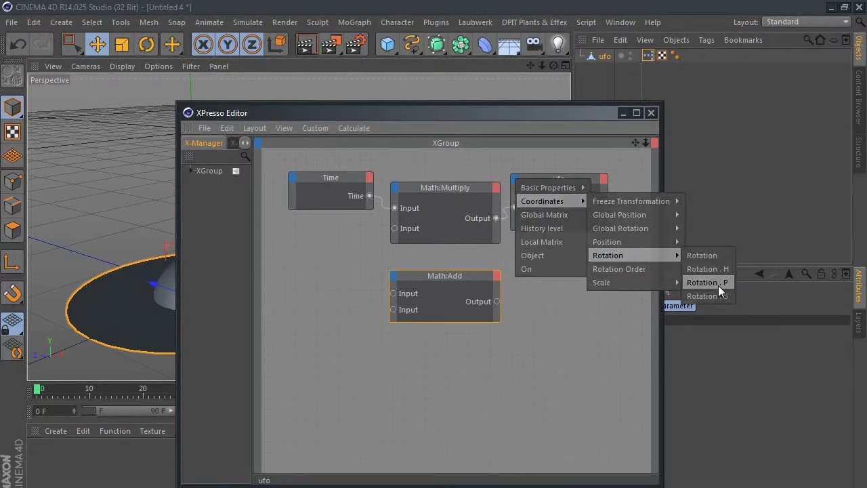
Add a Rotation . P port to the ufo node, then wire Time → Math:Add → Rotation . P.
left_click(719, 285)
left_click_drag(560, 176, 575, 177)
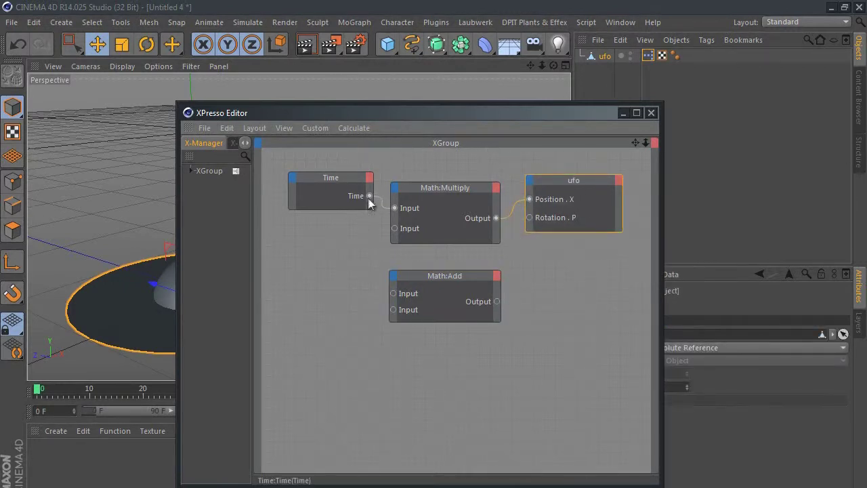
left_click_drag(370, 196, 392, 295)
left_click_drag(497, 302, 530, 217)
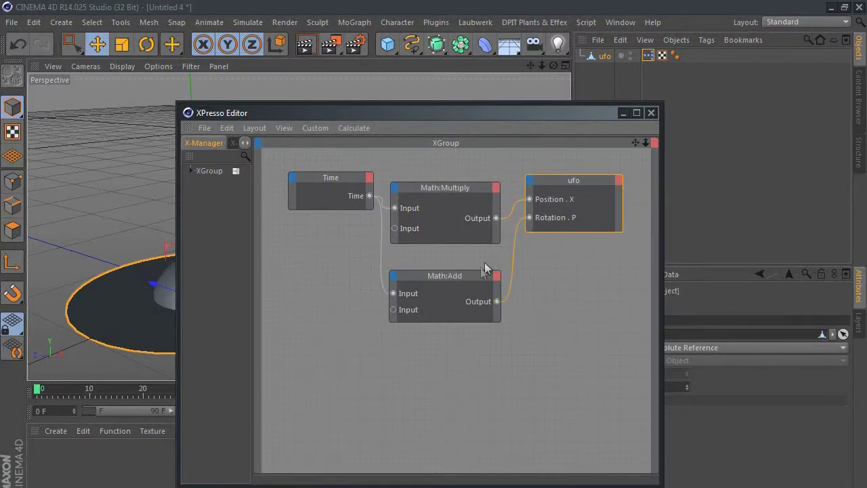
left_click_drag(519, 114, 440, 87)
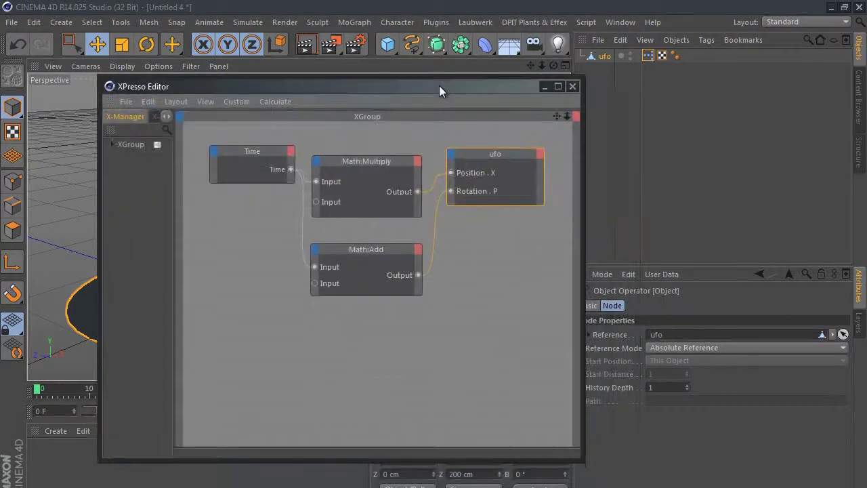
Switch the Math:Add node's function to Multiply.
left_click(368, 249)
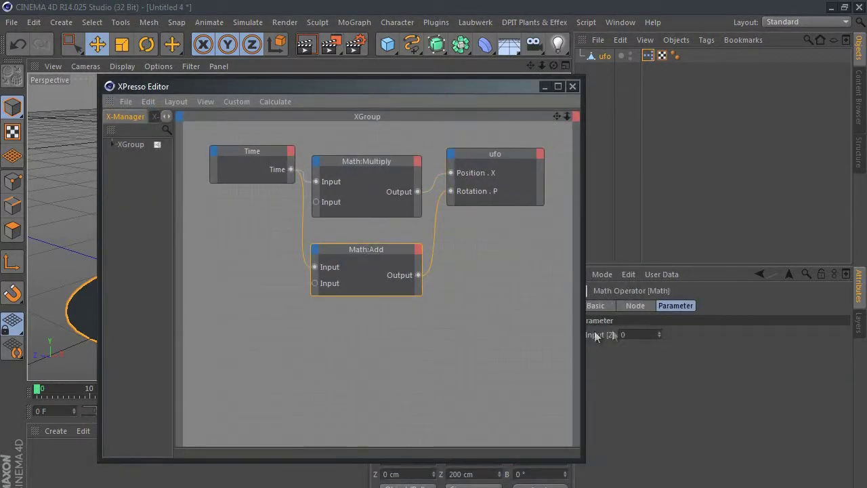
left_click(635, 305)
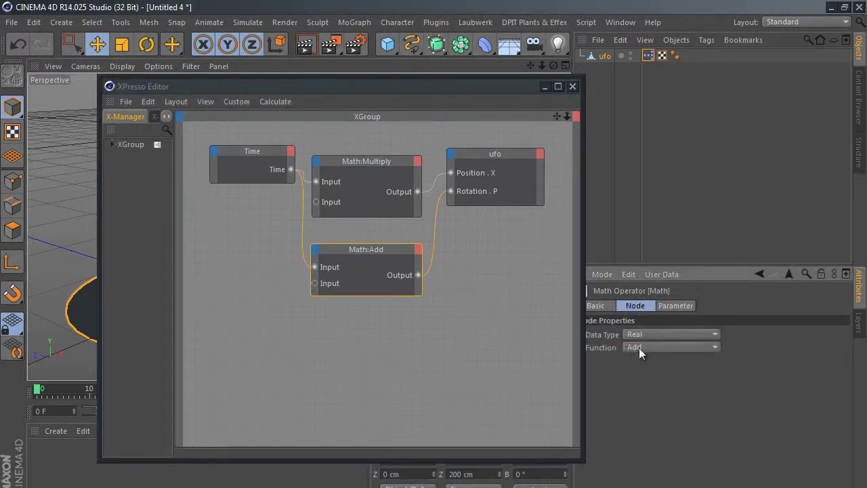
left_click(639, 347)
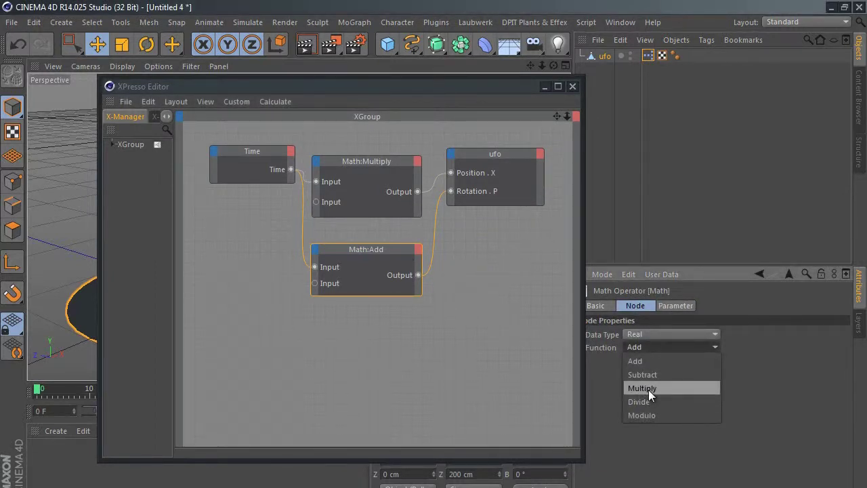
left_click(648, 390)
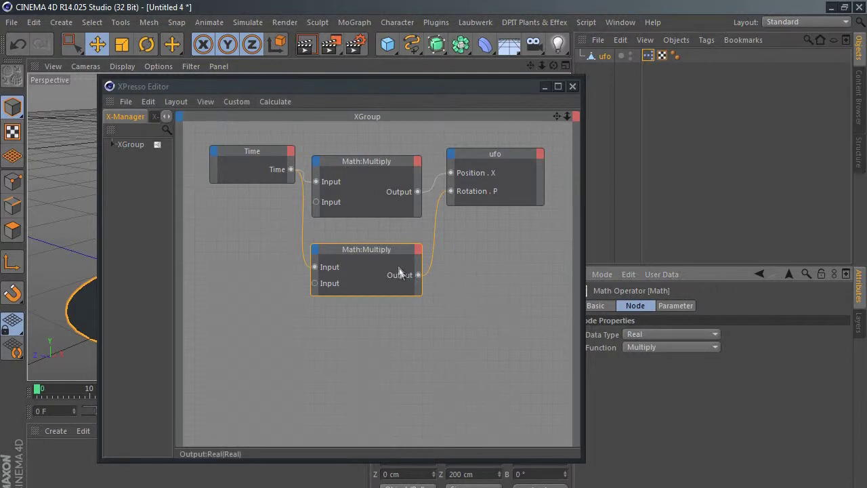
Set the node's Input [2] to 5 and move the XPresso Editor clear of the viewport.
left_click(667, 306)
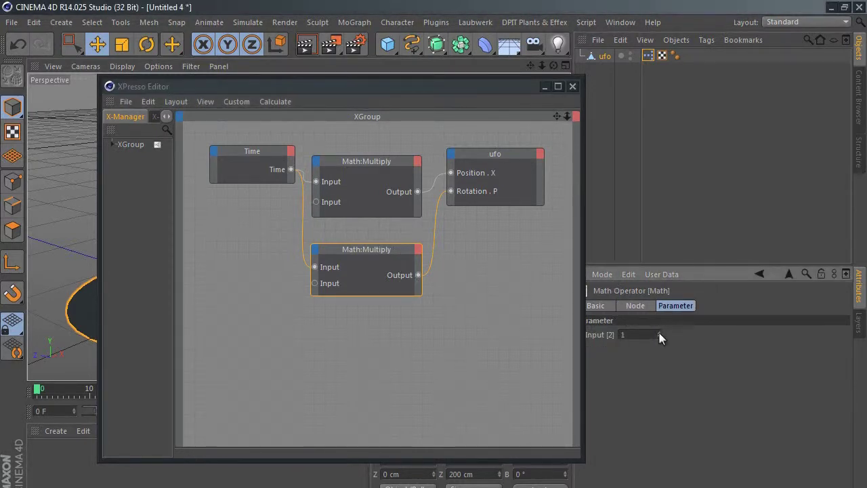
left_click(658, 331)
type("5")
left_click_drag(444, 93, 420, 96)
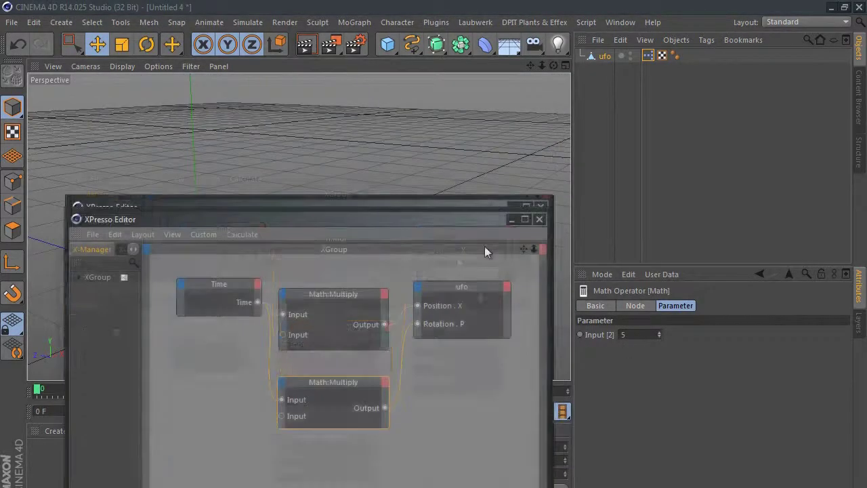
left_click_drag(500, 93, 460, 459)
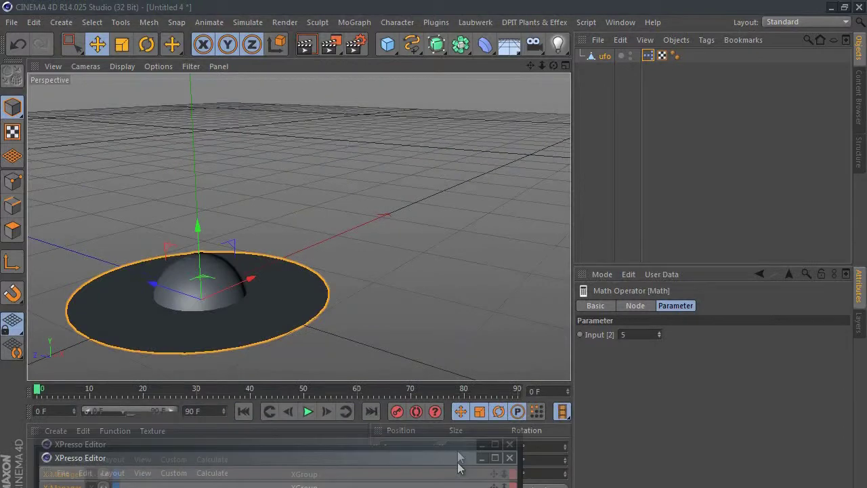
left_click(311, 411)
left_click(311, 411)
left_click_drag(530, 64, 426, 256)
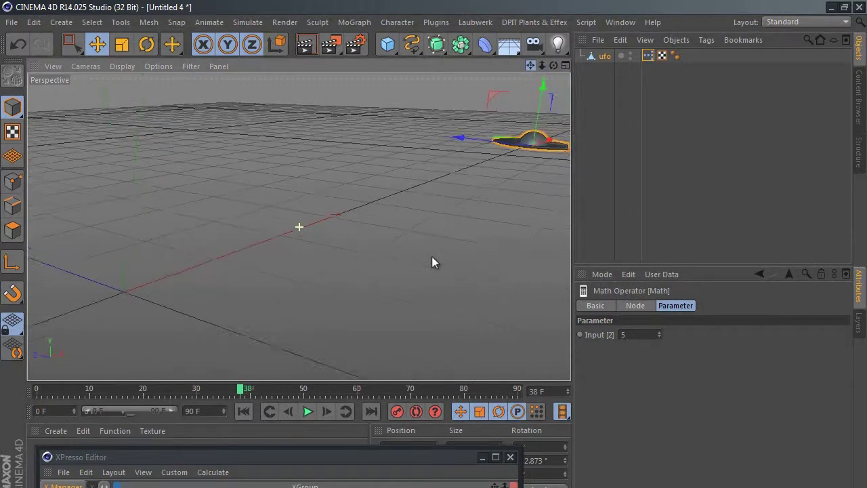
left_click(243, 412)
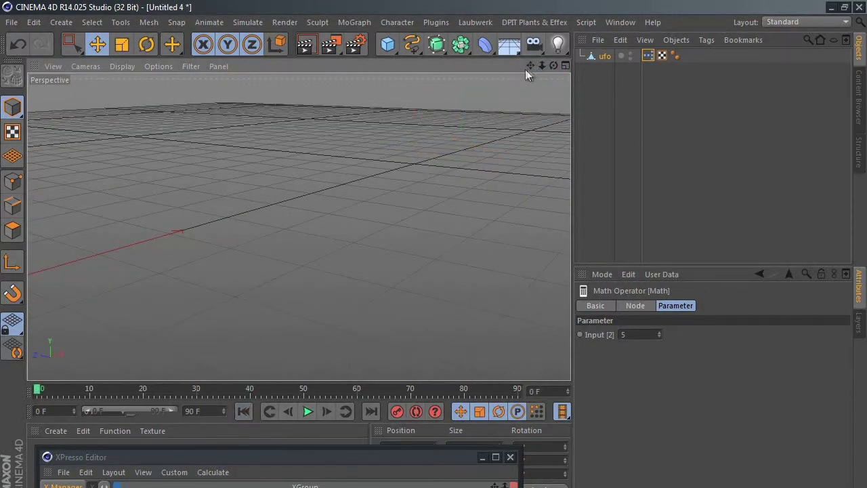
left_click_drag(529, 69, 435, 261)
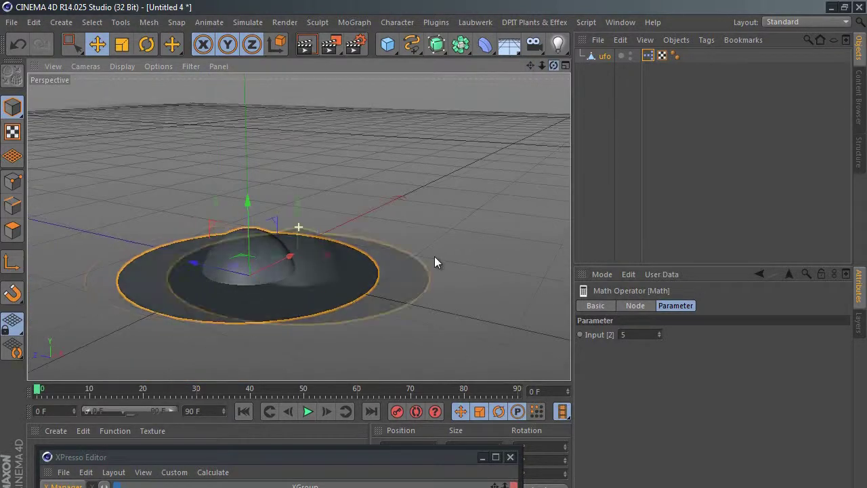
left_click_drag(531, 66, 433, 257)
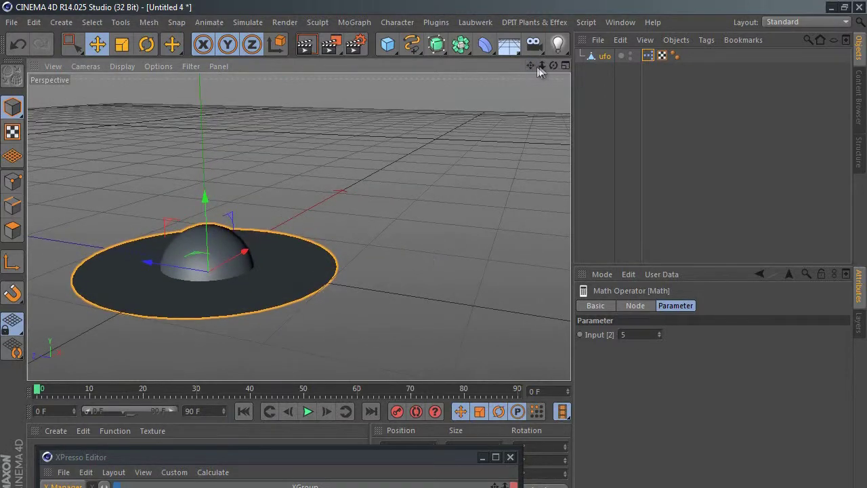
left_click_drag(540, 67, 433, 256)
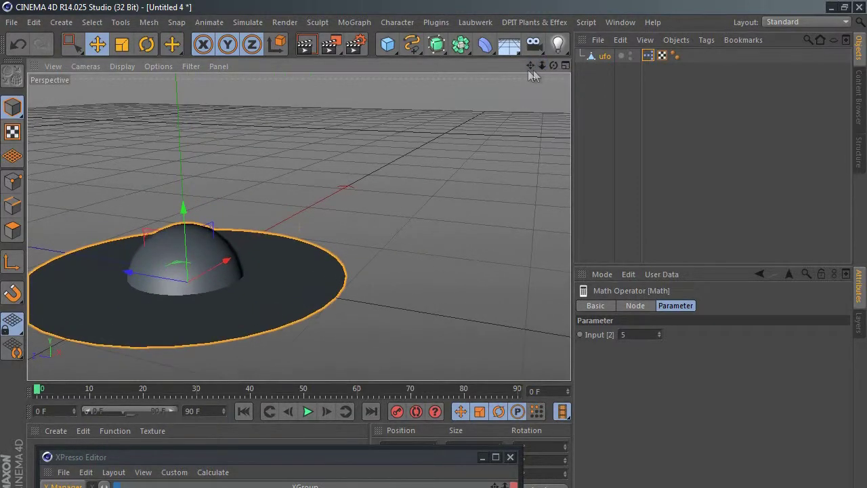
left_click_drag(529, 66, 436, 256)
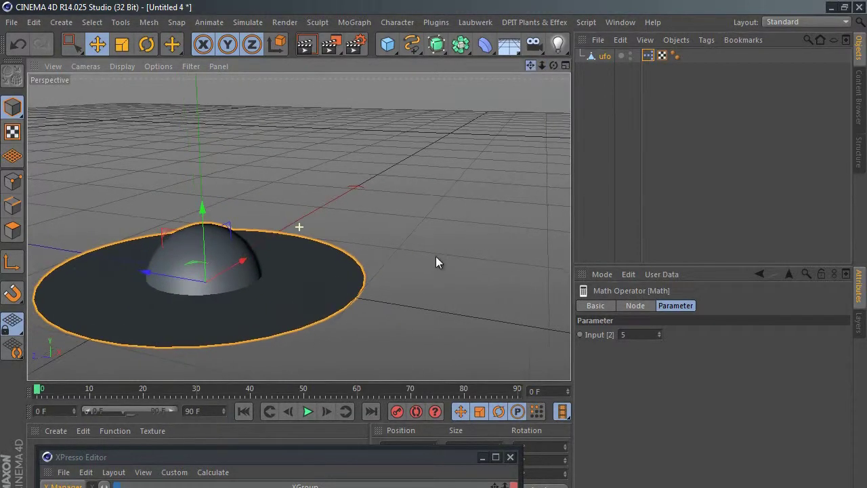
Add a Camera, view through it, and nest it under ufo with the XPresso graph restored.
left_click(534, 44)
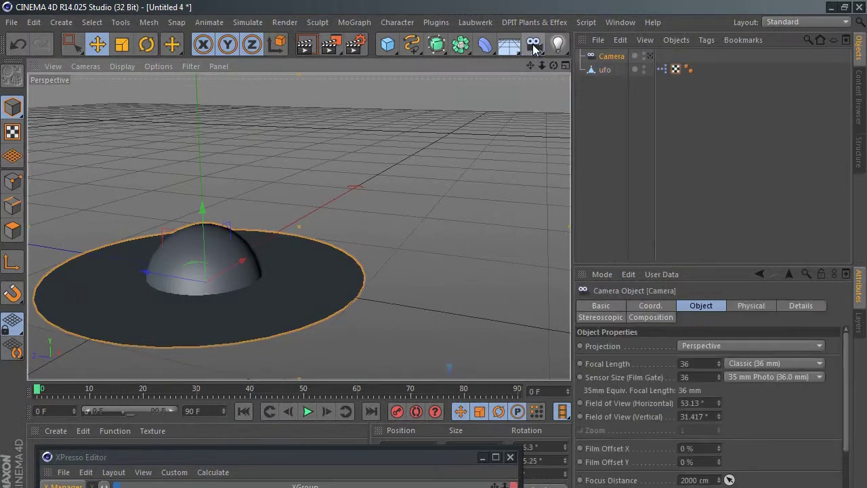
left_click(651, 55)
left_click_drag(627, 59, 607, 69)
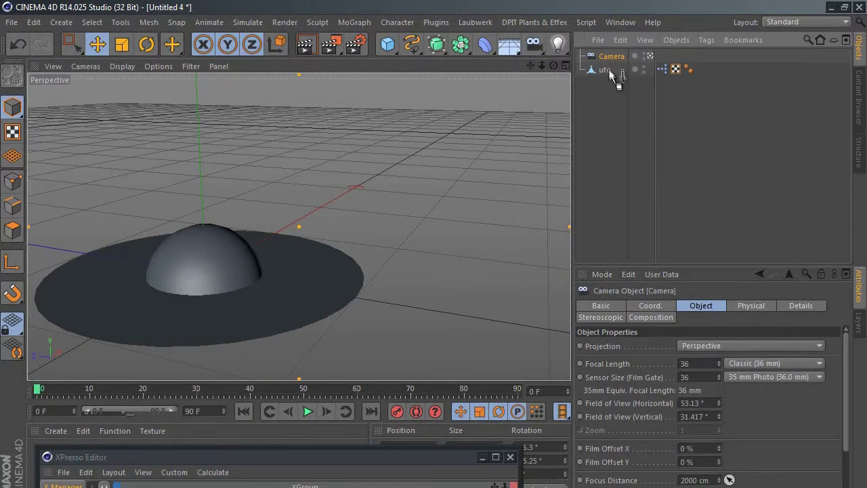
left_click_drag(605, 70, 606, 71)
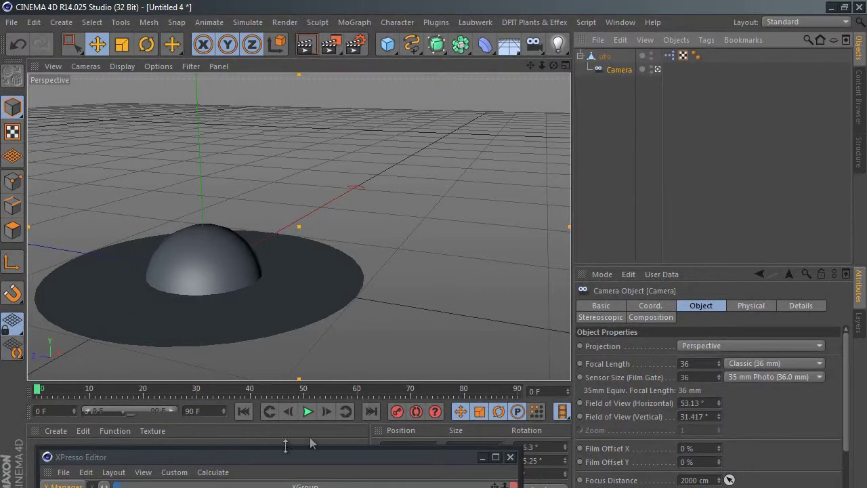
left_click_drag(311, 455, 649, 110)
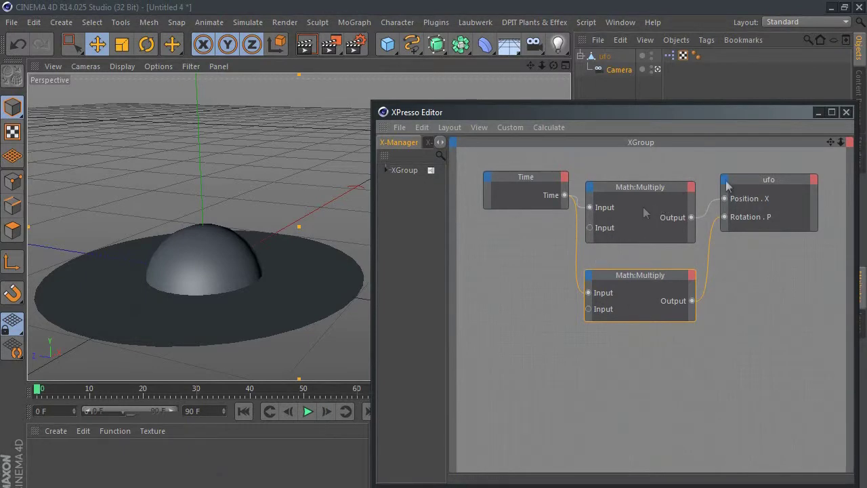
Verify the upper and lower Multiply factors, 1000 and 5, then close the XPresso Editor.
left_click_drag(637, 276, 638, 281)
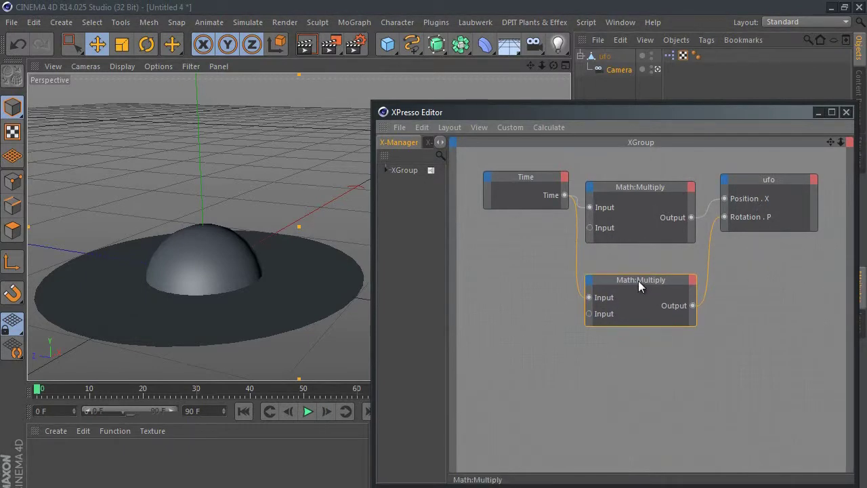
left_click_drag(645, 108, 350, 79)
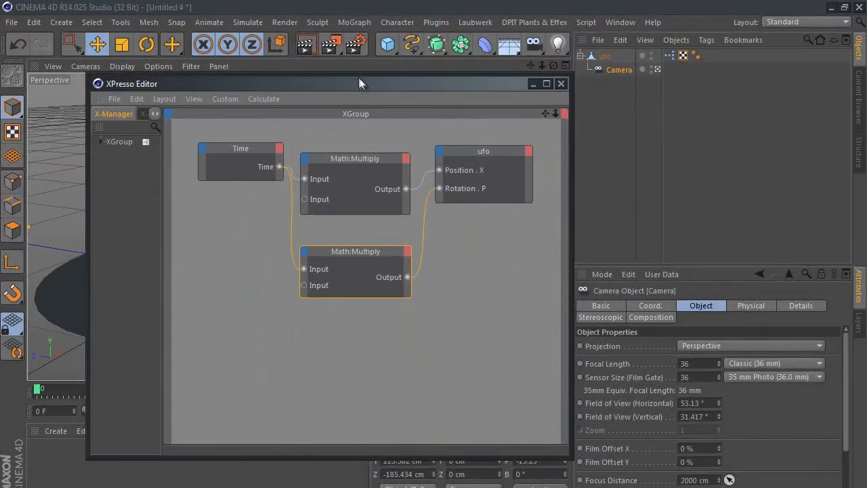
left_click(353, 167)
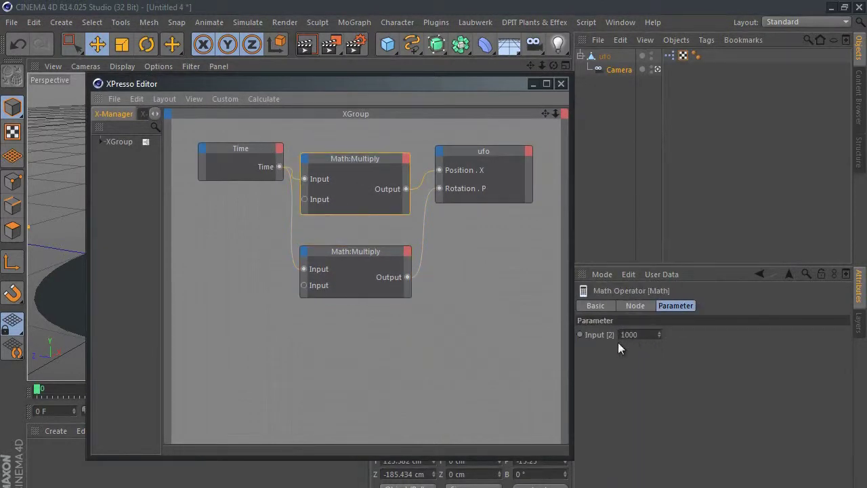
left_click(359, 252)
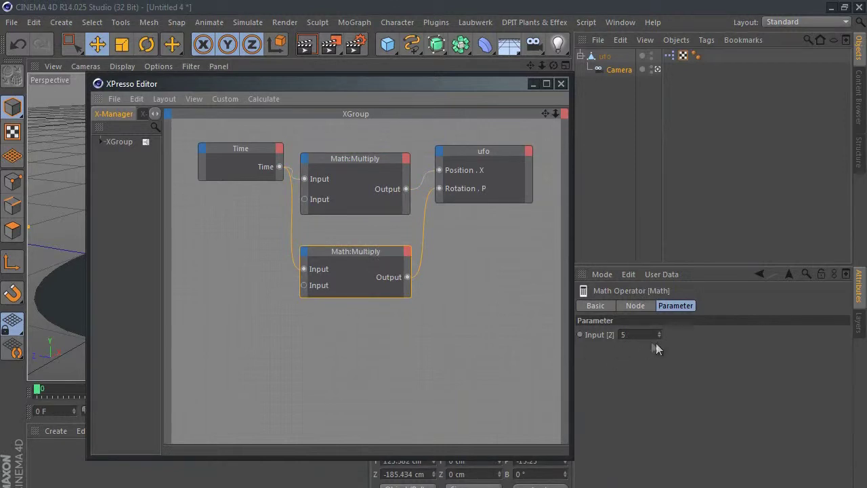
left_click(561, 85)
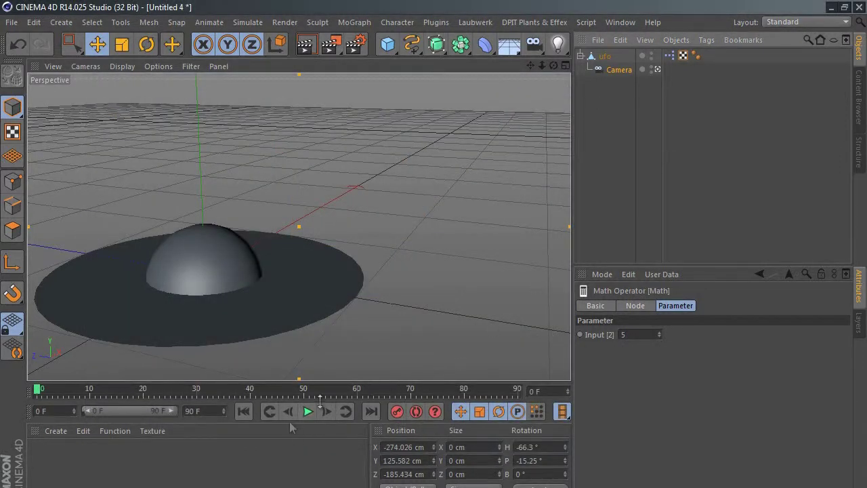
Preview the animation through the camera and rewind to frame 0.
left_click(309, 413)
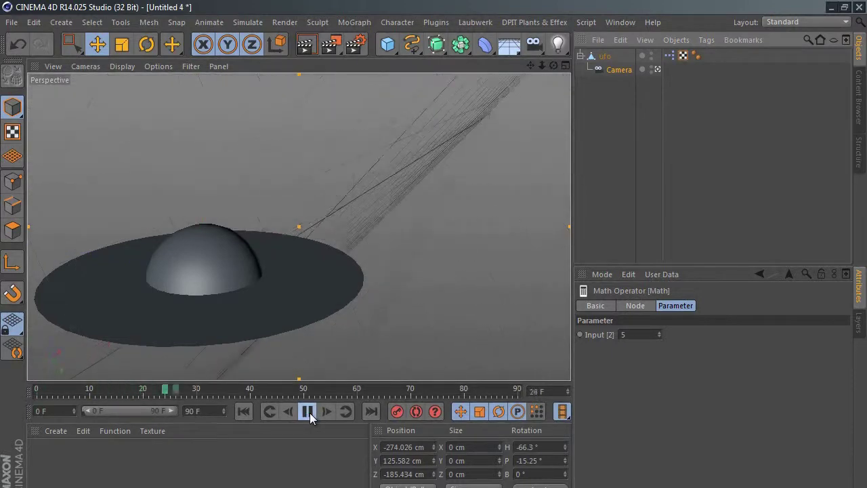
left_click(310, 413)
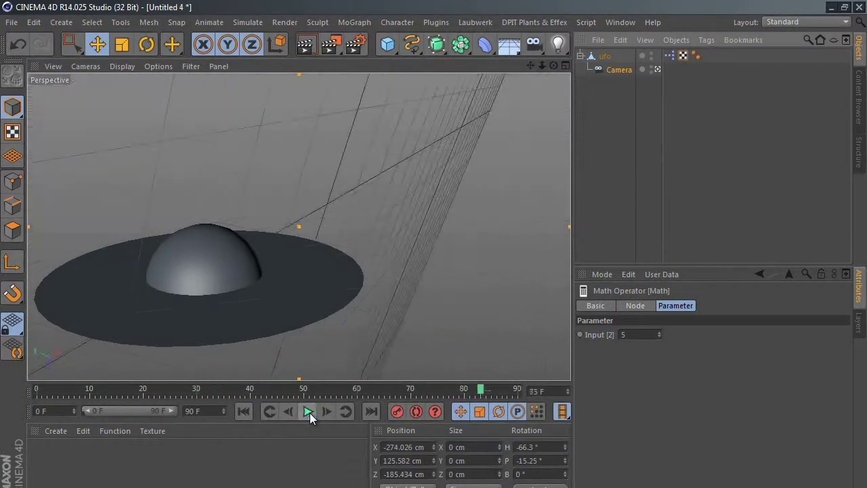
left_click(243, 412)
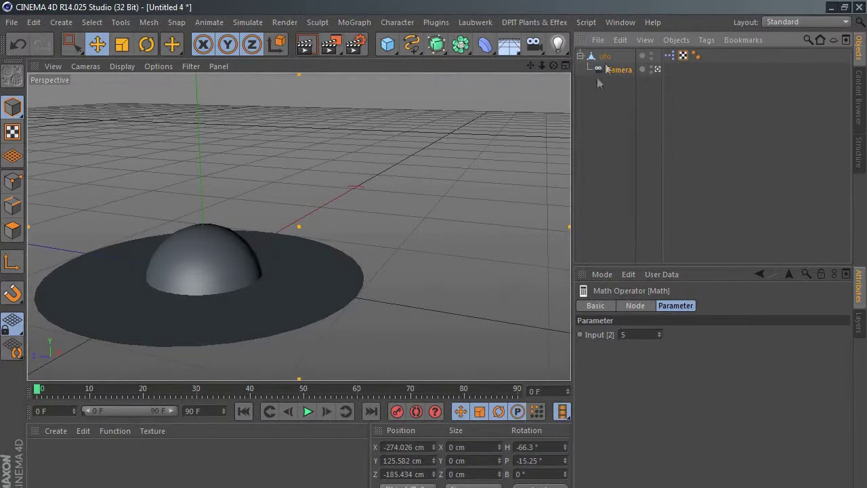
Dolly the camera back and orbit around the UFO, then replay and rewind to frame 0.
left_click_drag(540, 67, 434, 257)
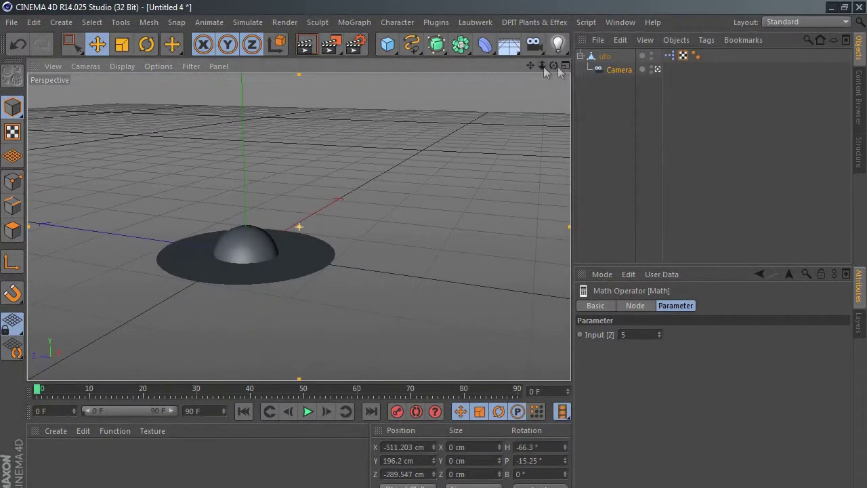
left_click_drag(554, 65, 433, 257)
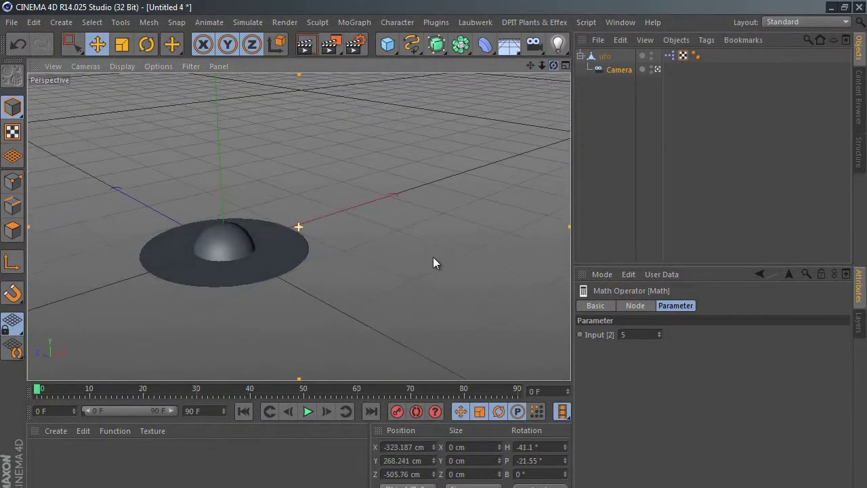
left_click(309, 412)
left_click(307, 412)
left_click(244, 412)
Hide the viewport Grid via the Filter menu, rewind to frame 0, and select Camera.
left_click(165, 67)
mouse_move(190, 66)
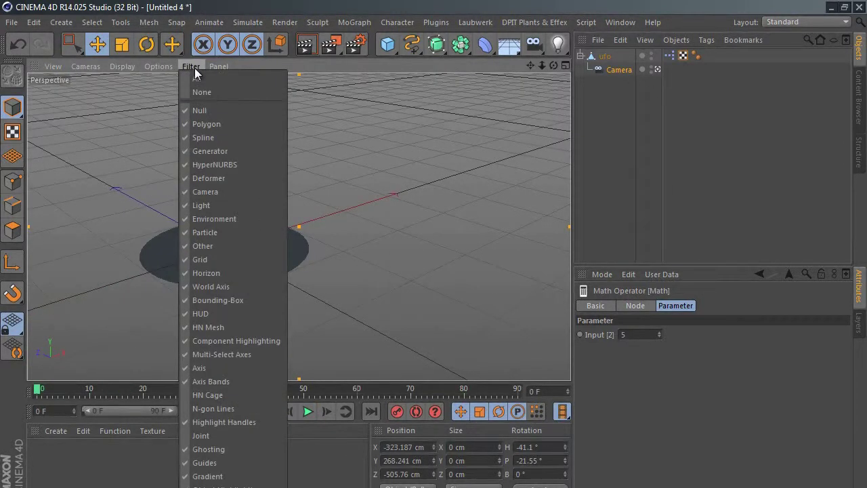
left_click(202, 260)
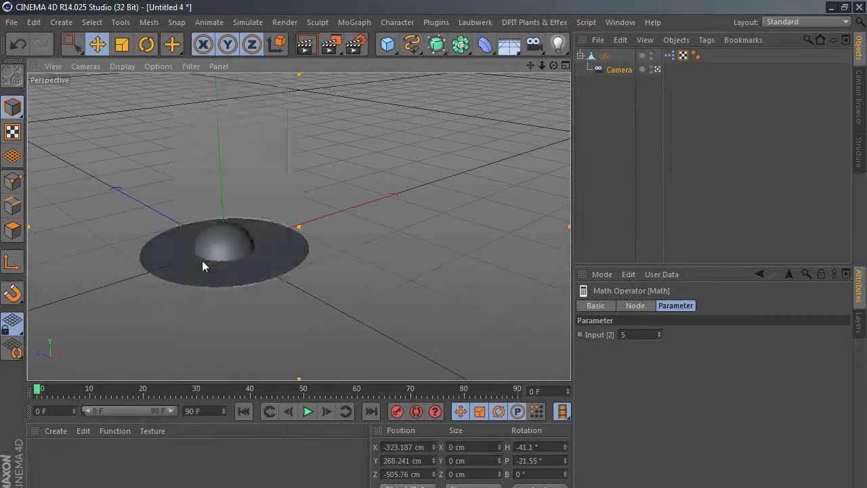
left_click(308, 412)
left_click(244, 411)
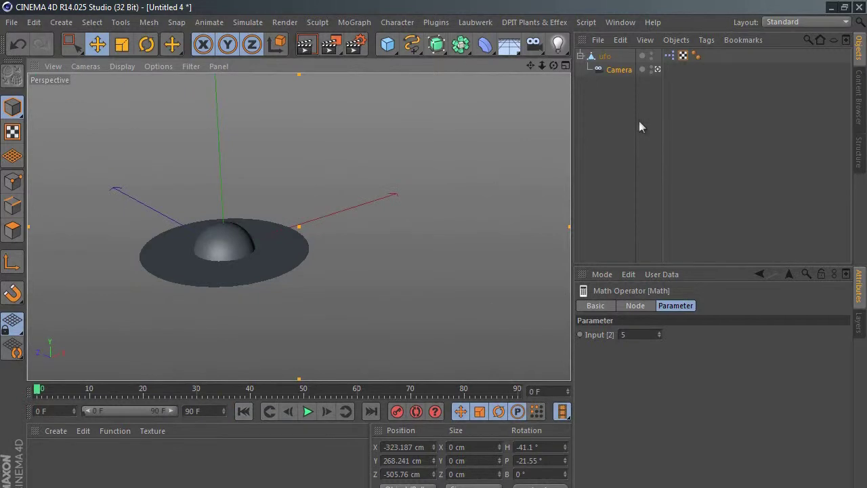
left_click(617, 70)
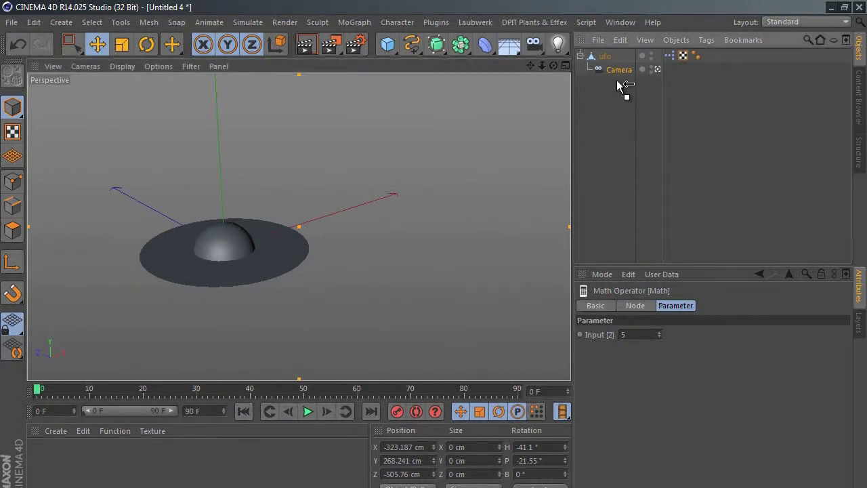
Pause playback at frames 16 and 61 to shift and turn the camera toward the UFO's path.
left_click(308, 412)
left_click(309, 414)
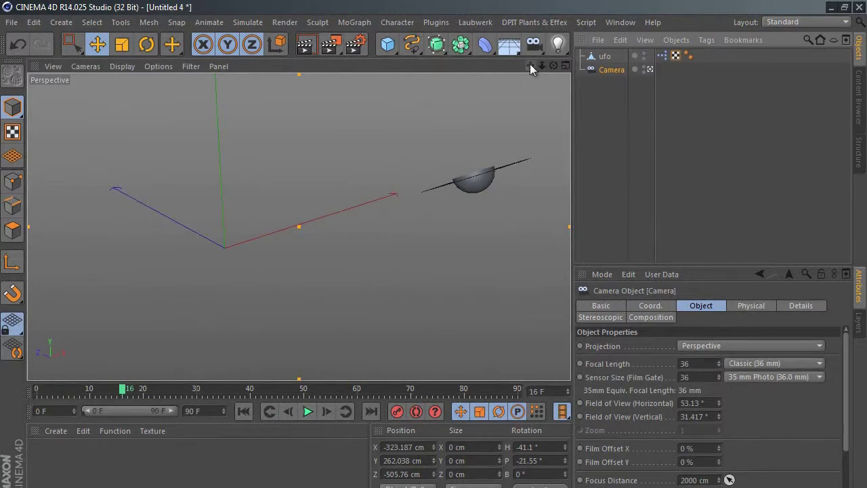
left_click_drag(530, 65, 433, 256)
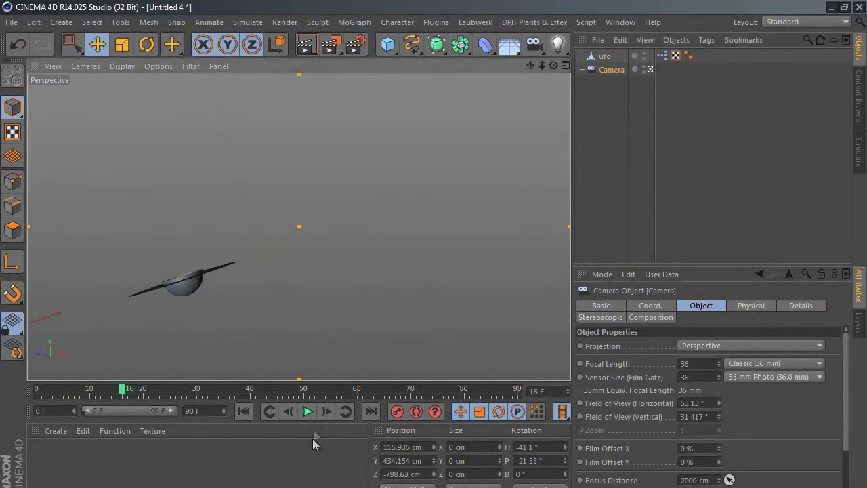
left_click(309, 412)
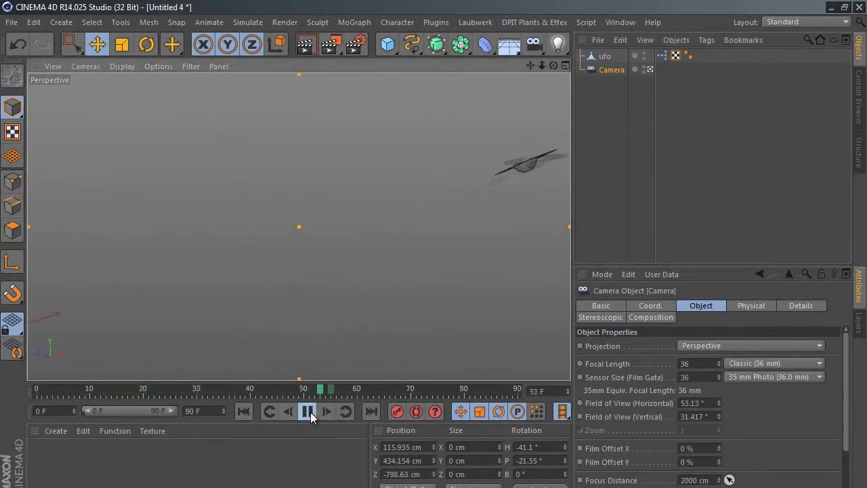
left_click(308, 412)
left_click_drag(553, 66, 435, 256)
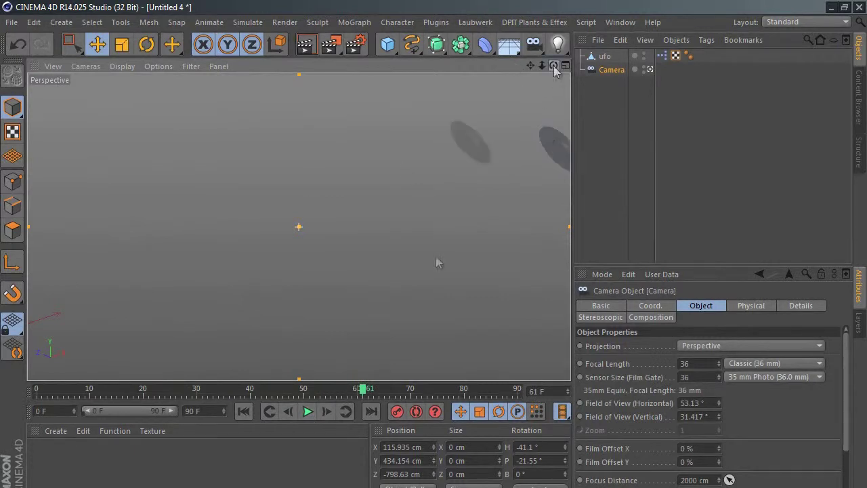
left_click(309, 411)
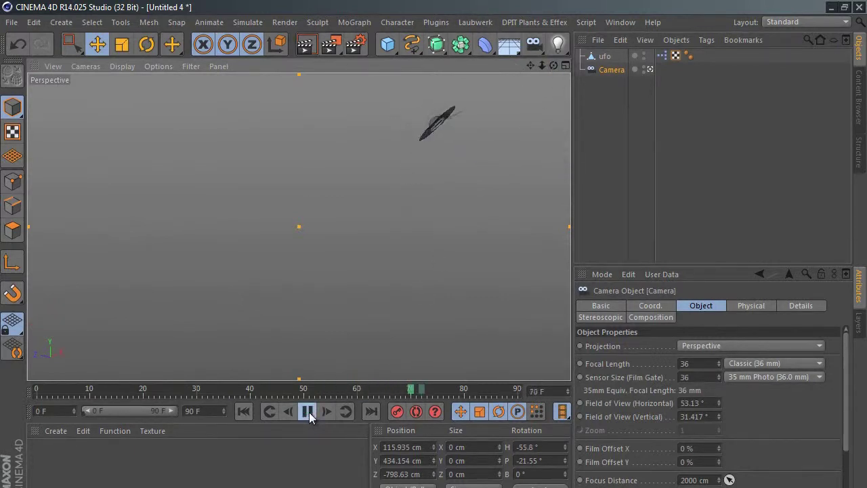
left_click(309, 411)
Pan the camera to X -540.611, Y 576.162, Z -820.759 cm and replay from frame 0.
left_click(309, 412)
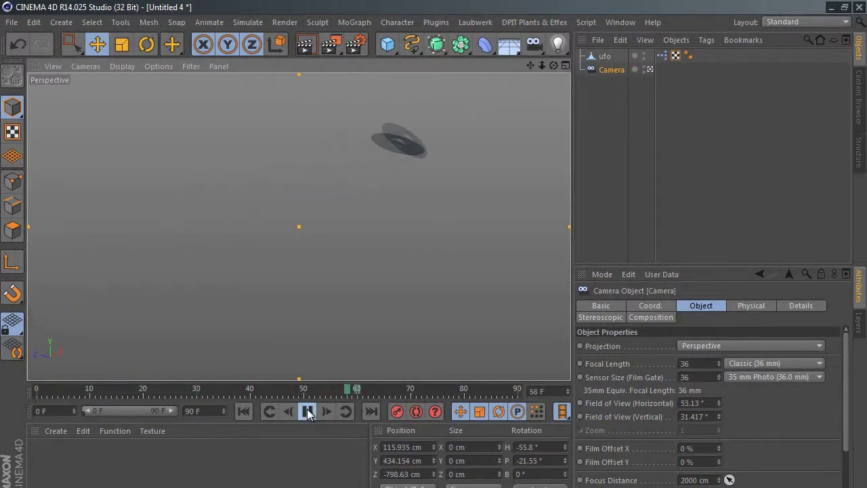
left_click(309, 413)
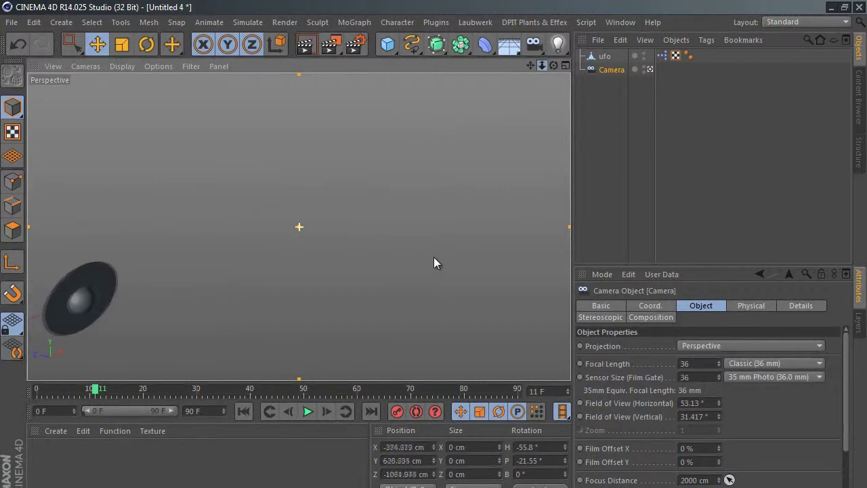
left_click(248, 411)
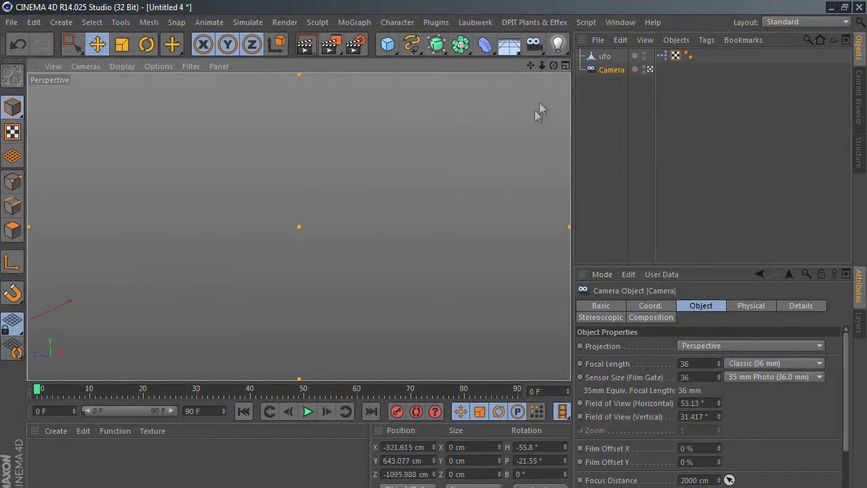
left_click_drag(532, 67, 530, 73)
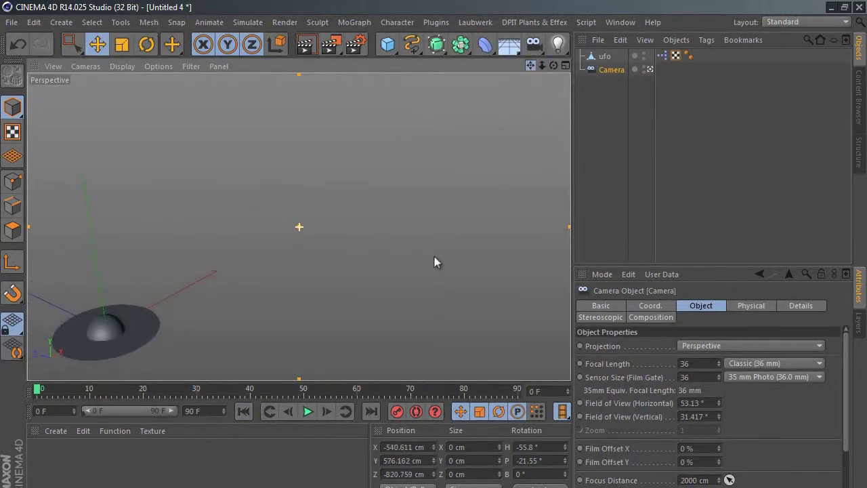
left_click(309, 412)
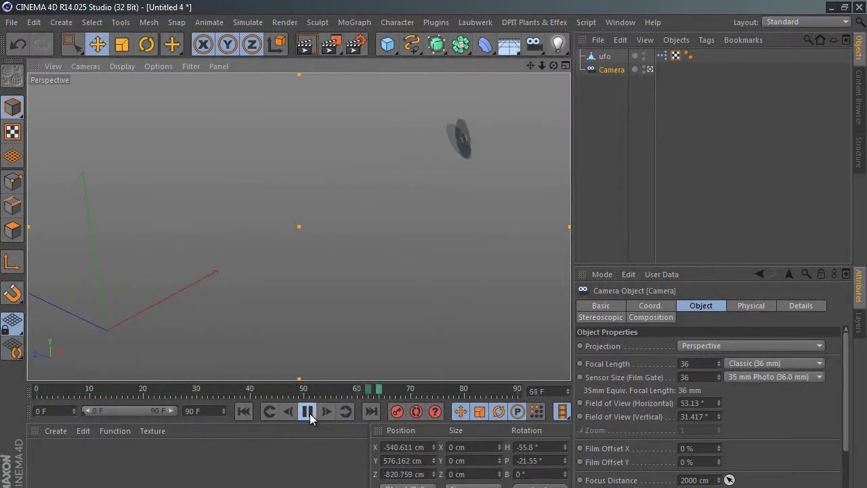
left_click(310, 414)
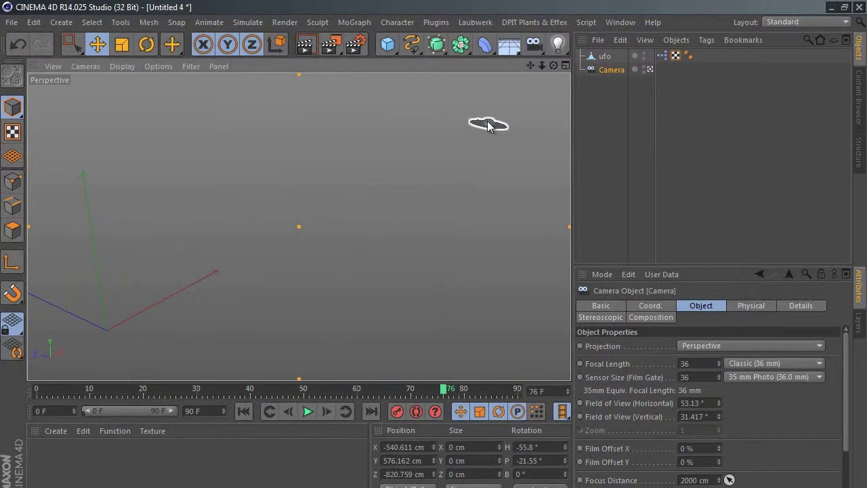